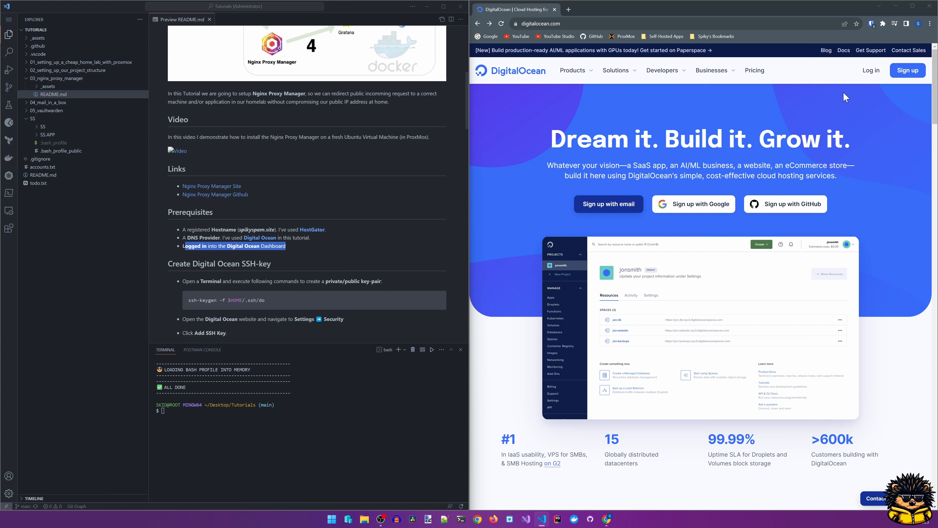
# Log in to the DigitalOcean dashboard and run ssh-keygen -f $HOME/.ssh/do in the terminal with an empty passphrase
pyautogui.click(869, 73)
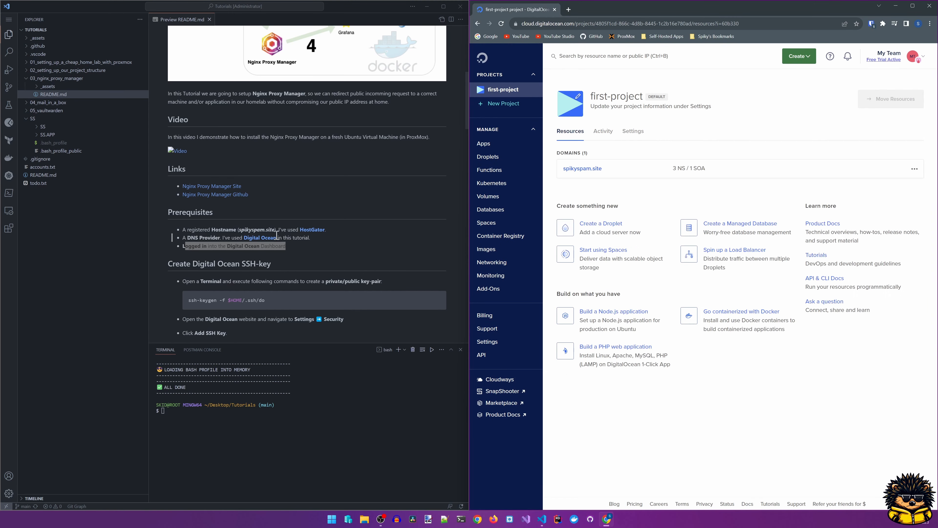
pyautogui.scroll(-2, 220, 263)
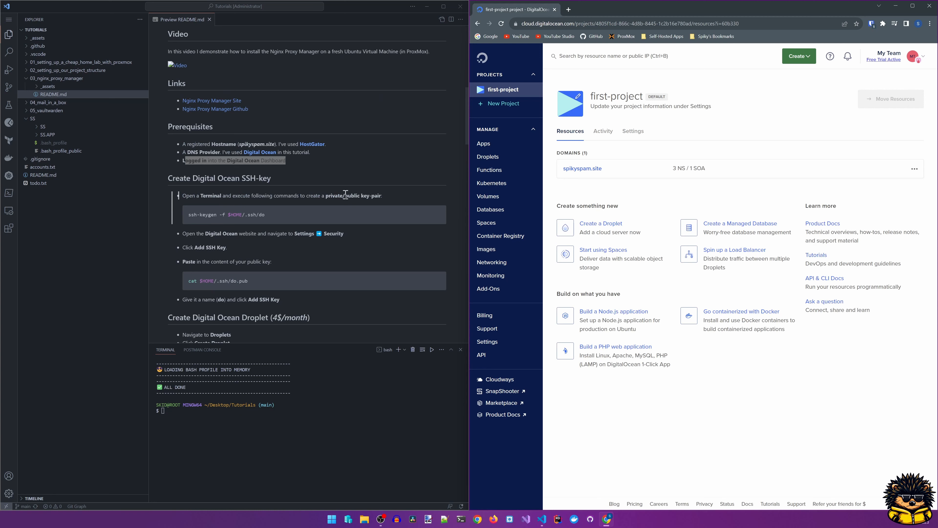
pyautogui.moveTo(269, 218); pyautogui.dragTo(190, 220)
pyautogui.hotkey('ctrl', 'c')
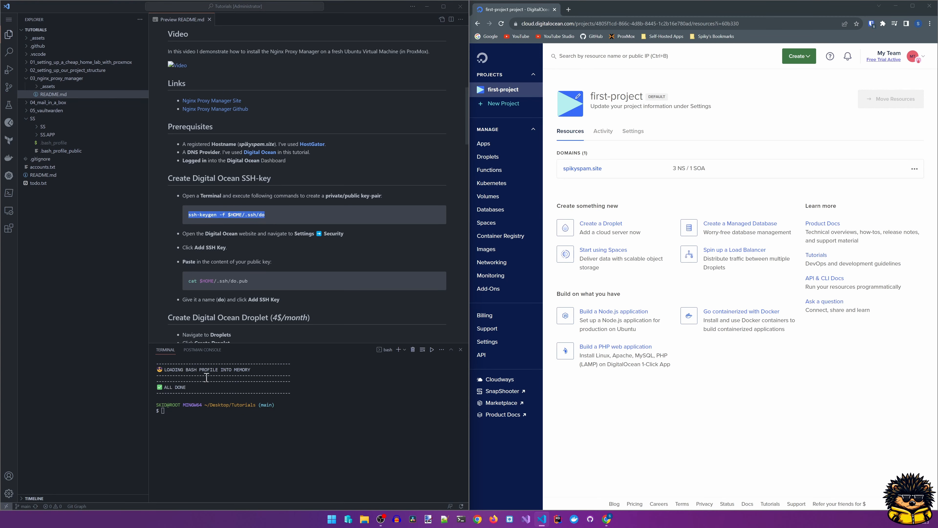
pyautogui.click(193, 411)
pyautogui.hotkey('ctrl', 'v')
pyautogui.press('Return')
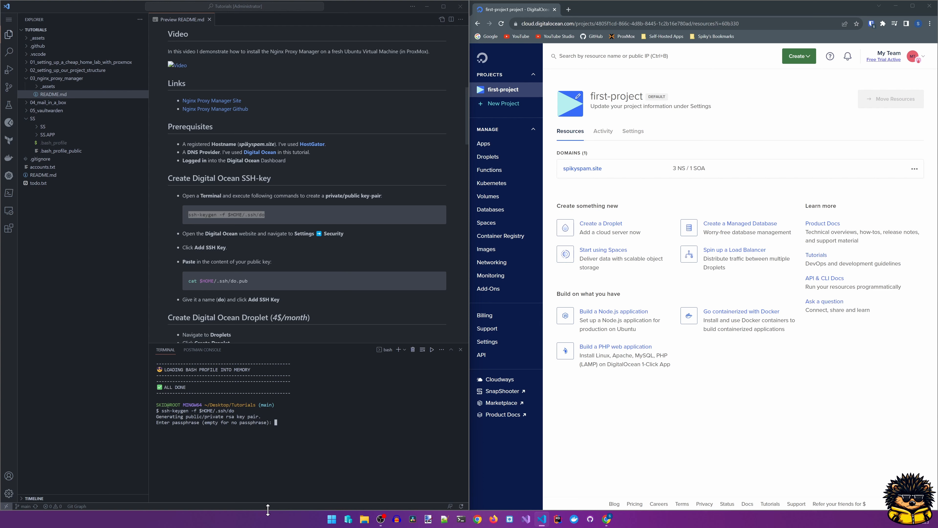
pyautogui.press('Return')
pyautogui.press('Return')
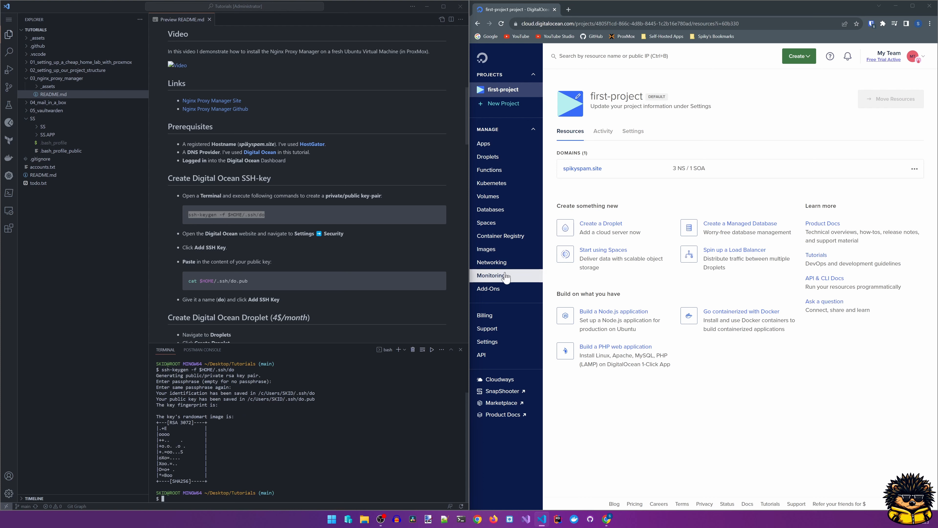
# Open the form for a new SSH key in the DigitalOcean account's security settings
pyautogui.click(484, 344)
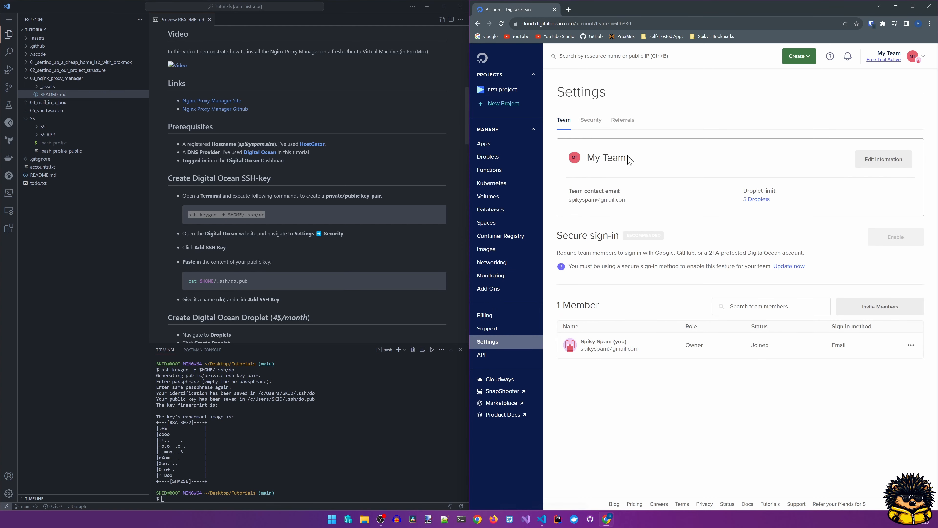
pyautogui.click(591, 122)
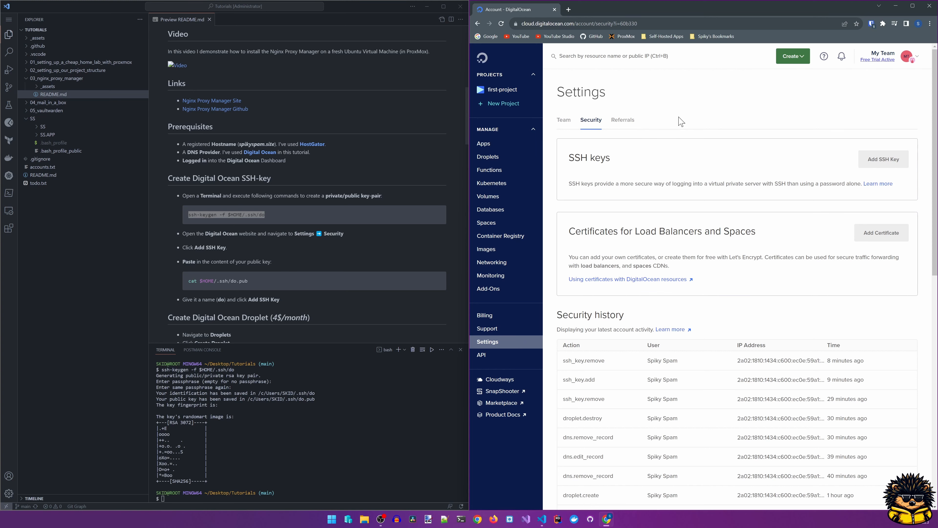
pyautogui.click(878, 163)
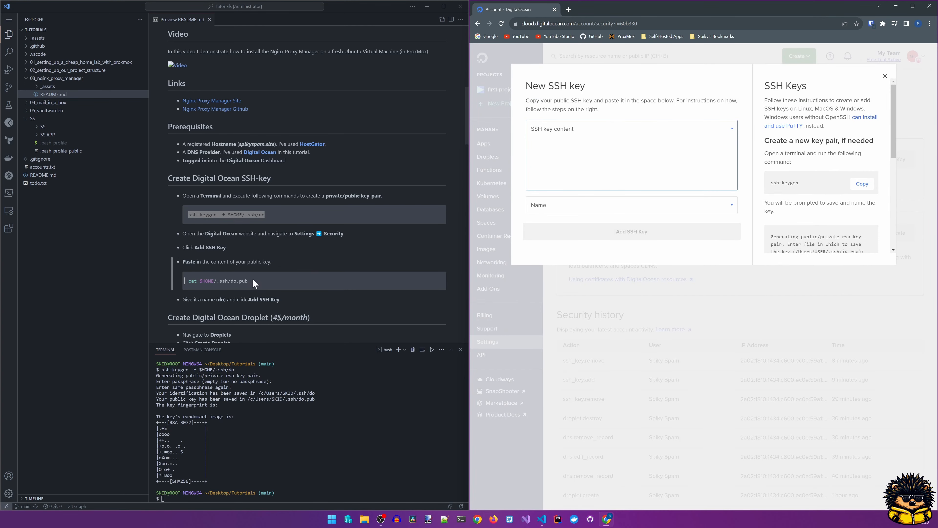
# Print the public key with cat $HOME/.ssh/do.pub and paste it as the new SSH key's content
pyautogui.moveTo(255, 283); pyautogui.dragTo(188, 279)
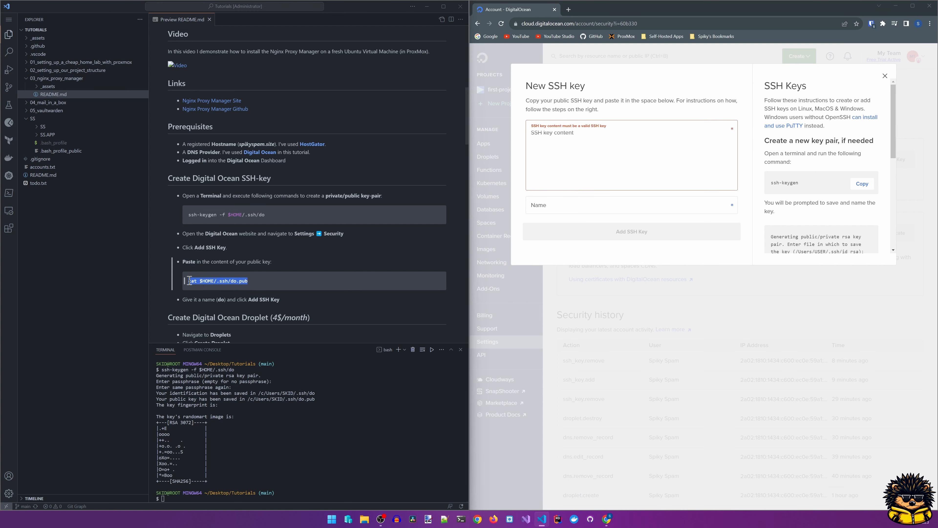
pyautogui.rightClick(306, 496)
pyautogui.press('Return')
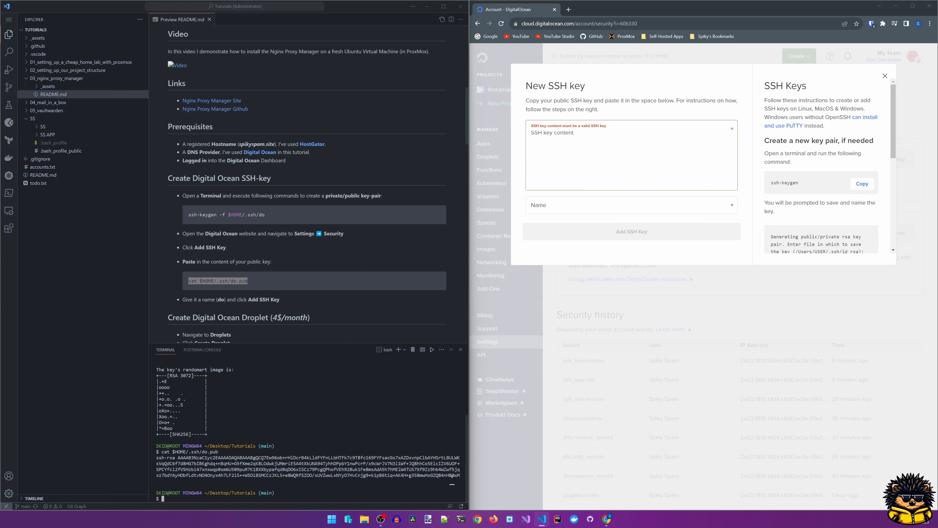
pyautogui.moveTo(396, 485); pyautogui.dragTo(155, 457)
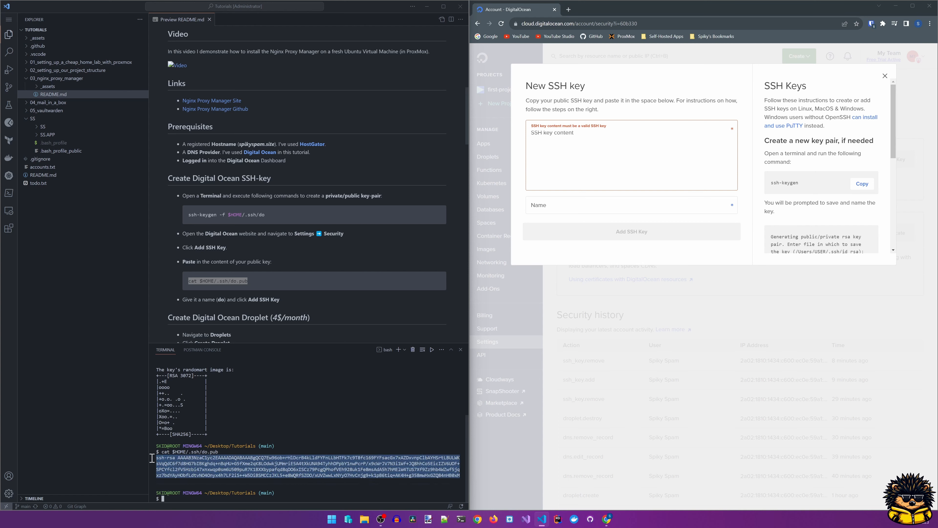
pyautogui.rightClick(154, 462)
pyautogui.click(606, 155)
pyautogui.hotkey('ctrl', 'v')
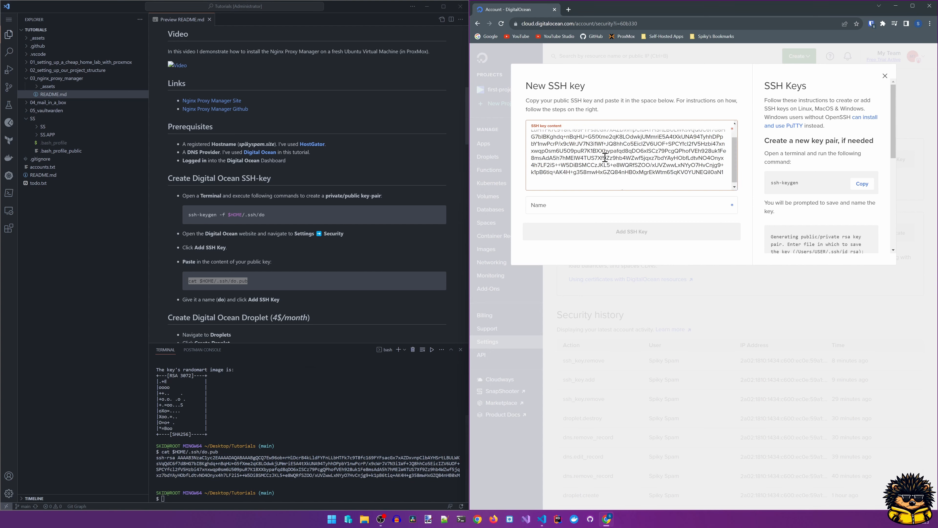
# Name the SSH key do and add it to the account
pyautogui.click(596, 206)
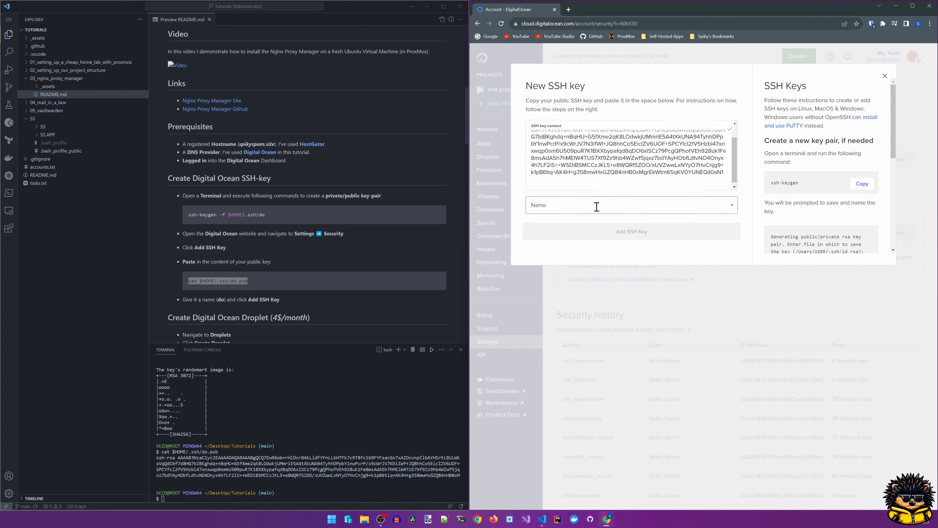
pyautogui.write('do')
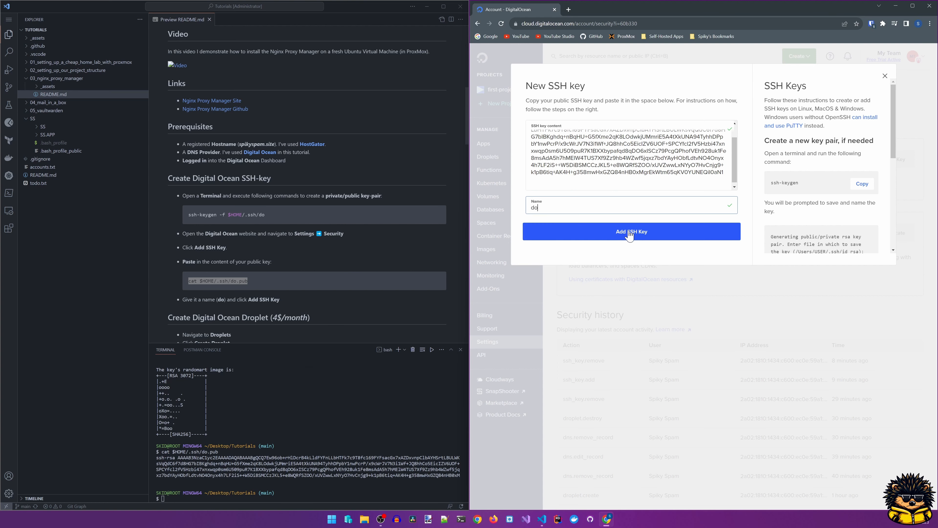
pyautogui.click(629, 233)
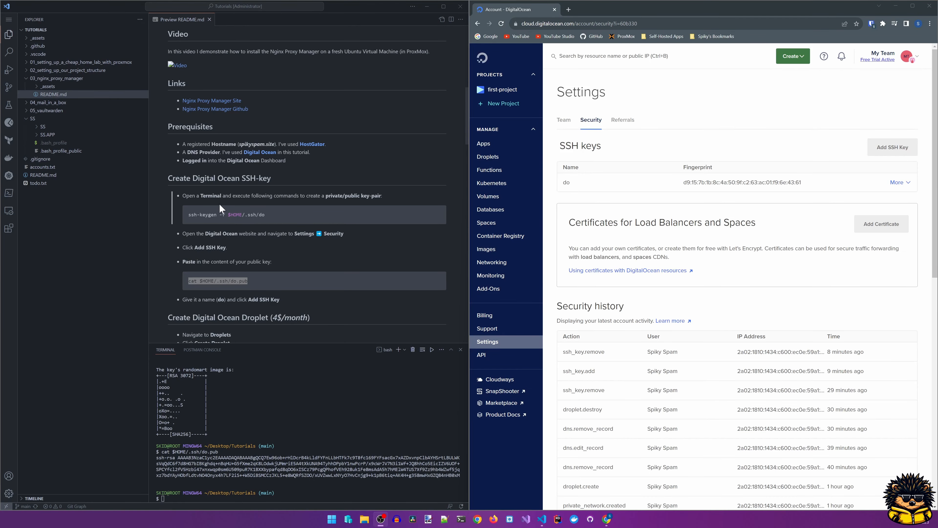
# Start creating a DigitalOcean Droplet and set its region to London
pyautogui.scroll(-5, 266, 225)
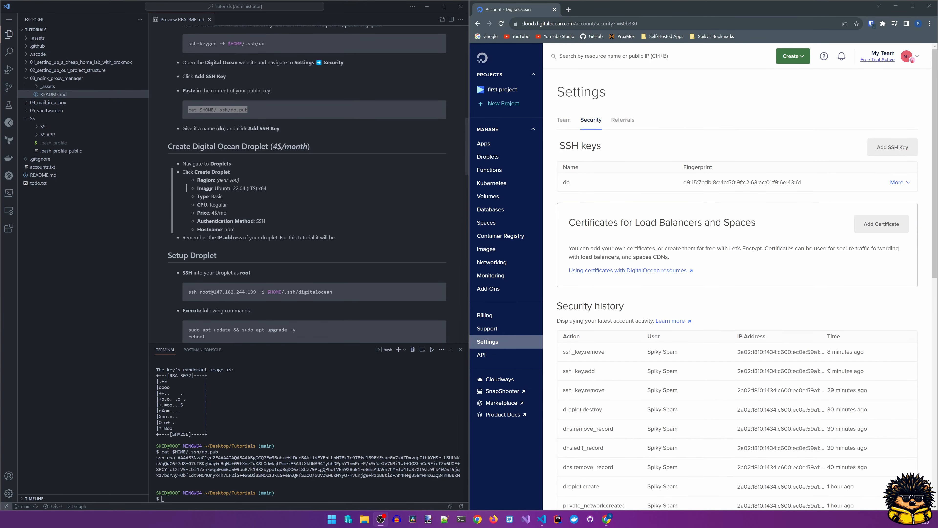
pyautogui.moveTo(175, 146); pyautogui.dragTo(331, 147)
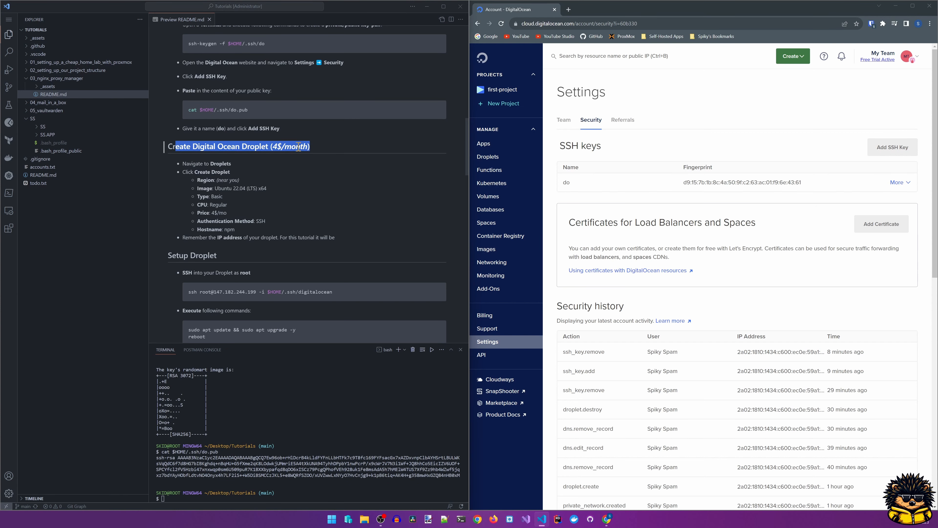
pyautogui.click(506, 158)
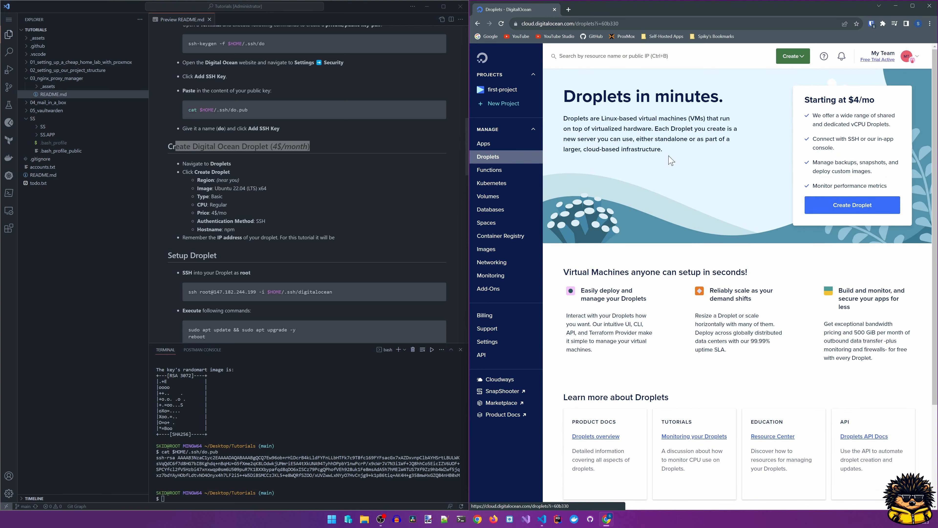
pyautogui.click(853, 213)
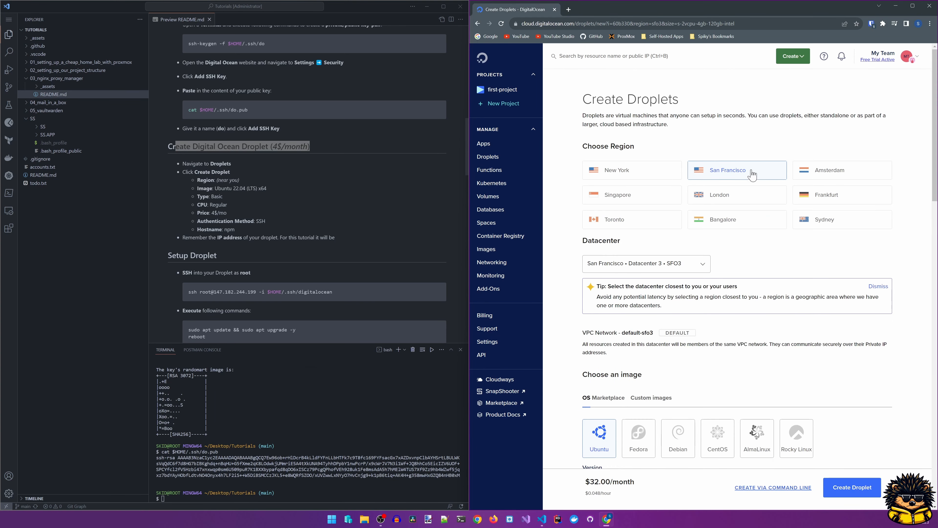
pyautogui.click(827, 176)
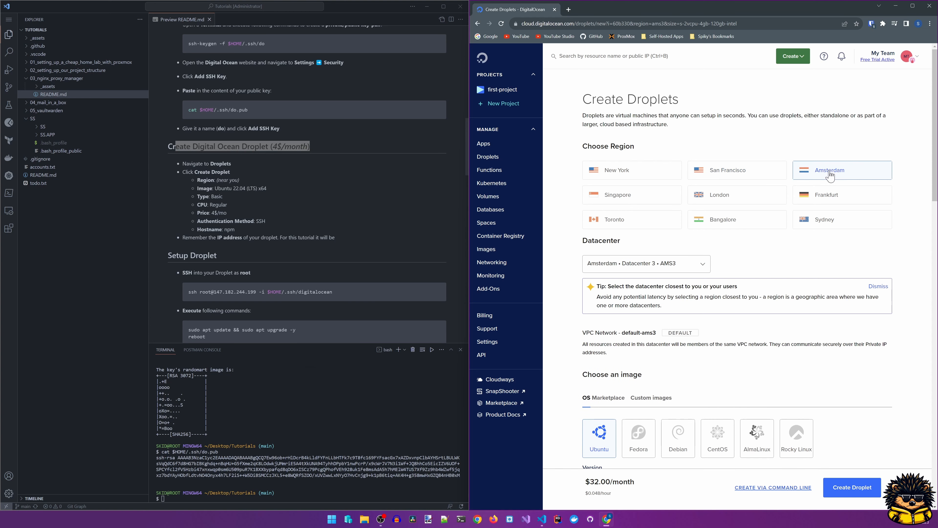
pyautogui.click(737, 199)
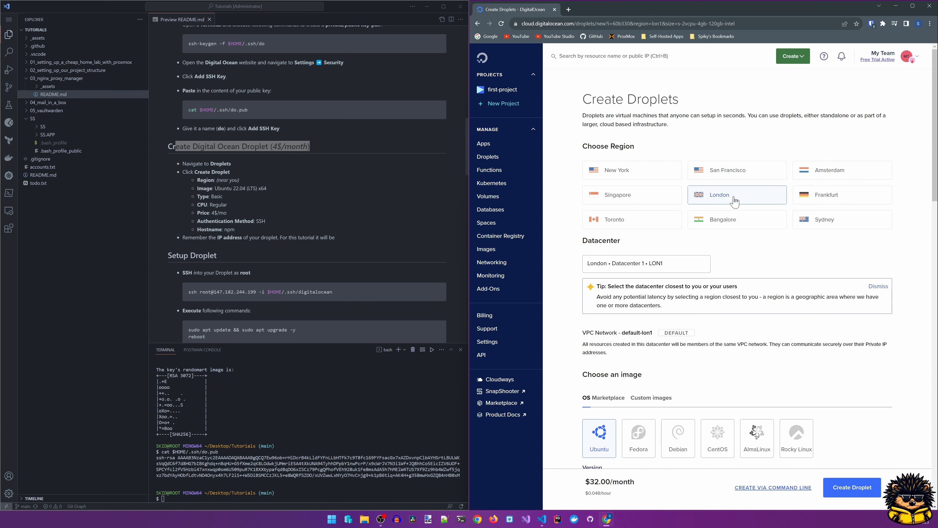
# Choose Ubuntu version 22.04 (LTS) x64 as the Droplet's image
pyautogui.scroll(-3, 606, 292)
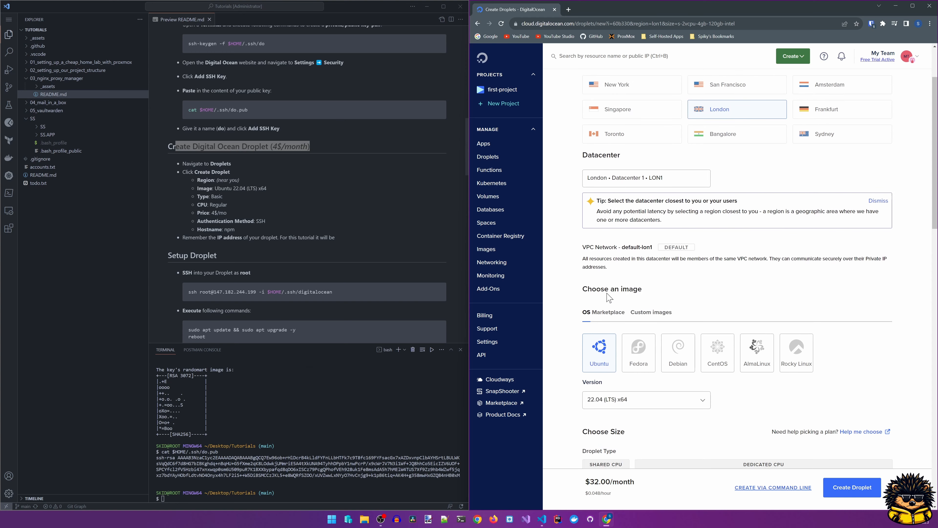
pyautogui.scroll(-1, 607, 292)
pyautogui.click(604, 268)
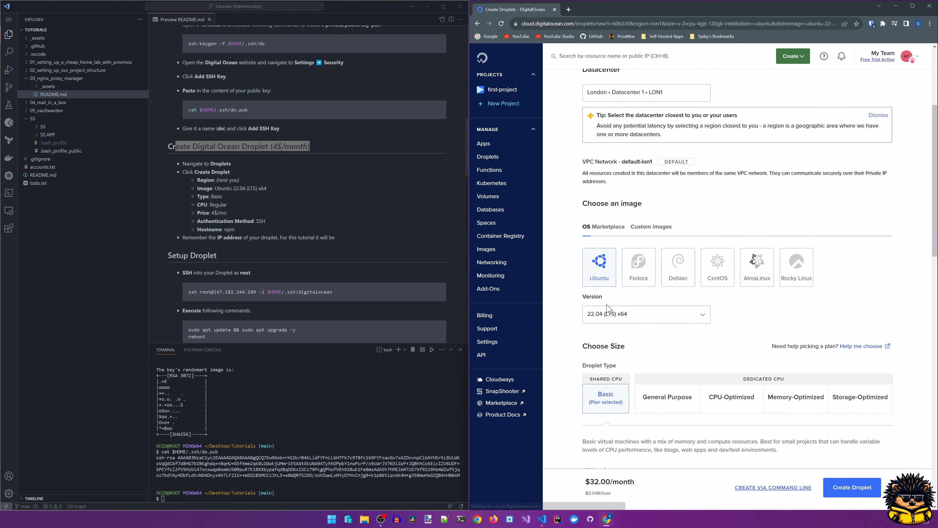
pyautogui.click(609, 320)
pyautogui.click(608, 337)
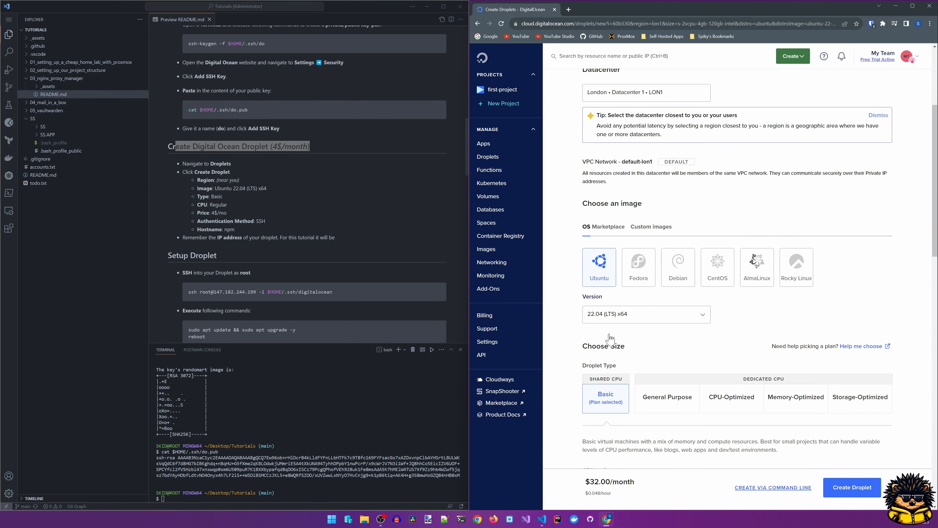
# Set the Basic Droplet's CPU option to Regular and choose the $6/mo plan with 1 GB memory and 1 CPU
pyautogui.scroll(-4, 602, 369)
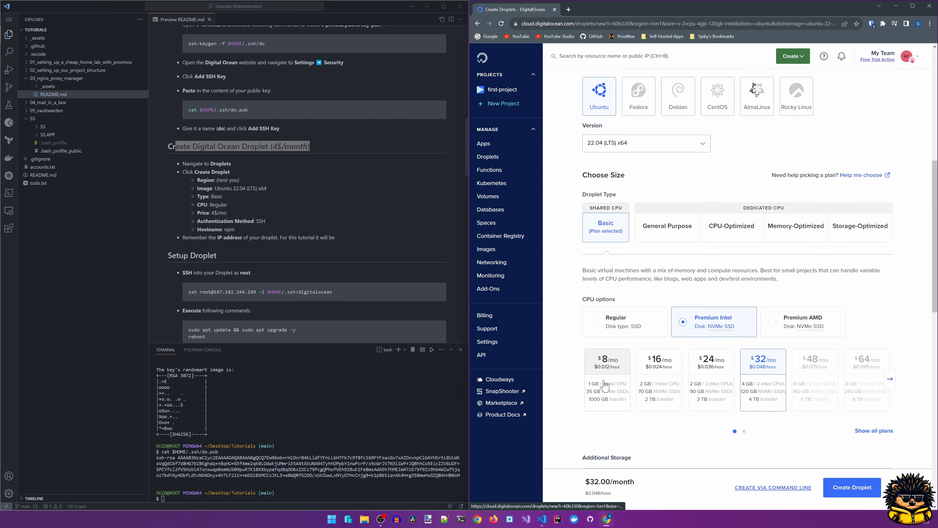
pyautogui.click(597, 325)
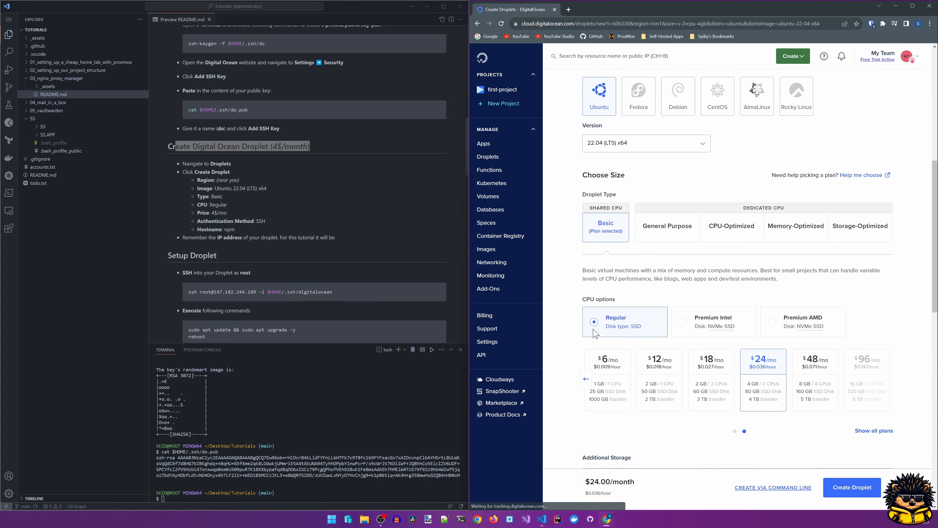
pyautogui.scroll(-4, 601, 376)
pyautogui.click(586, 207)
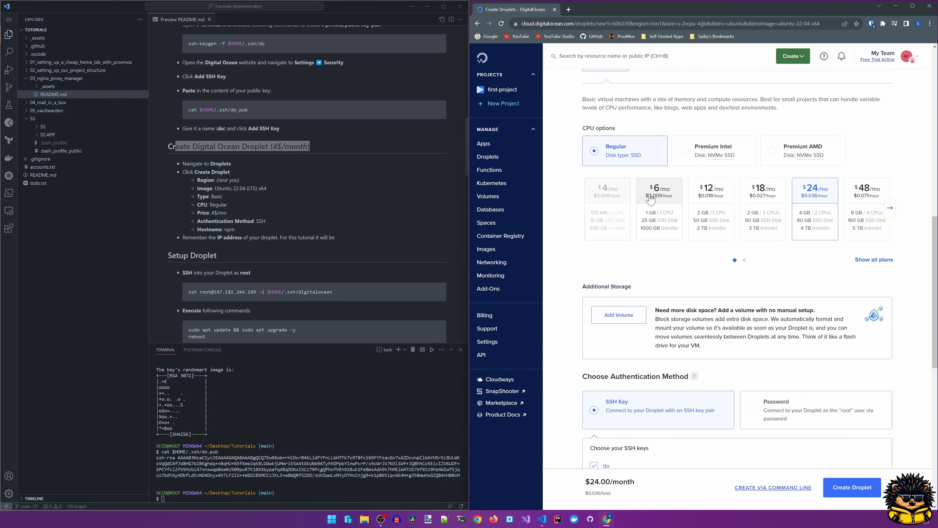
pyautogui.click(652, 198)
# Set the Droplet's hostname to npm and create the Droplet with the do SSH key as authentication
pyautogui.scroll(-4, 646, 242)
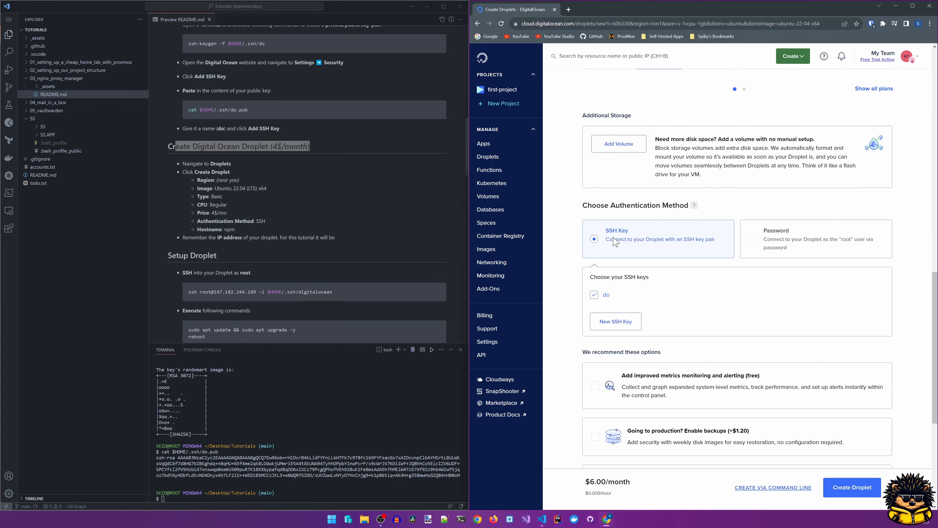
pyautogui.scroll(-2, 605, 332)
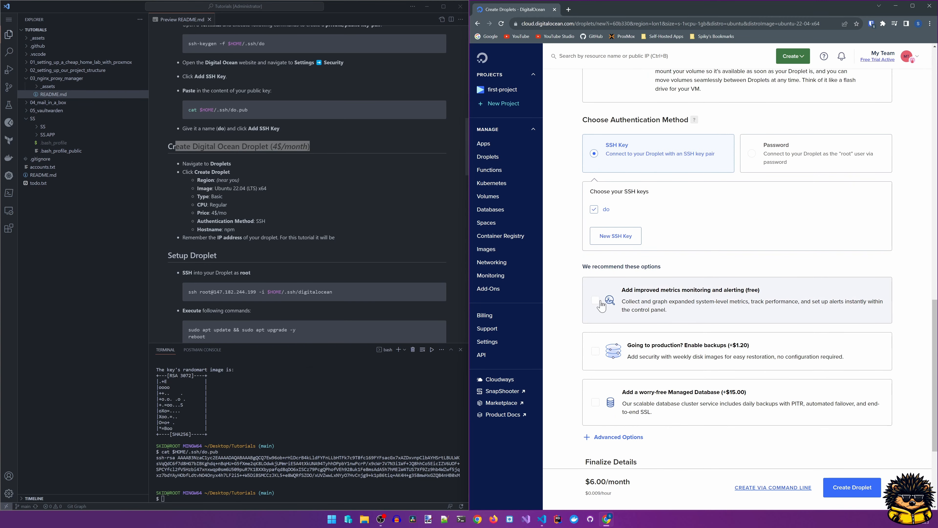
pyautogui.scroll(-2, 602, 308)
pyautogui.scroll(-2, 602, 306)
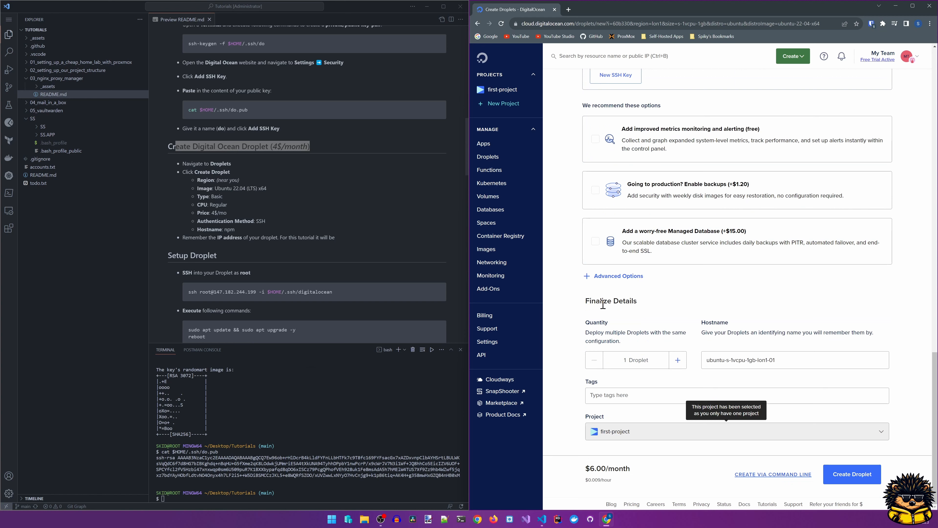
pyautogui.moveTo(786, 357); pyautogui.dragTo(706, 358)
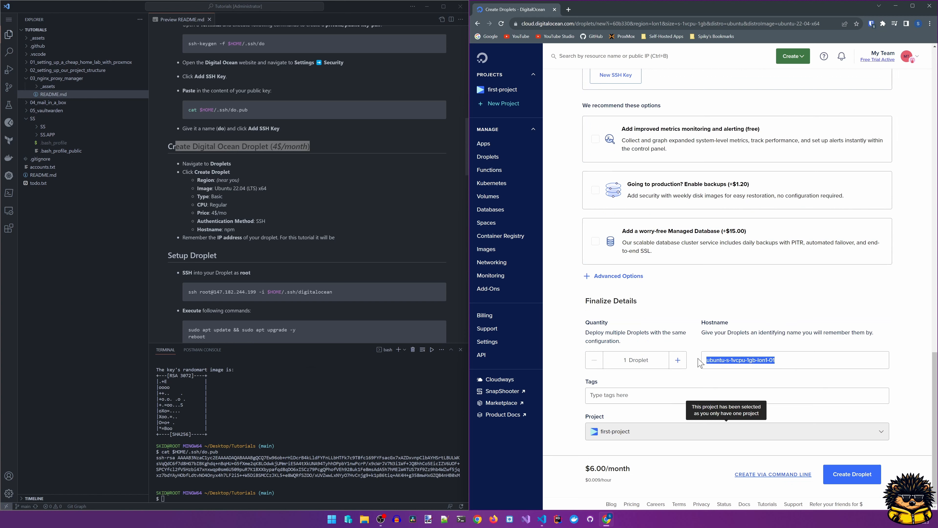
pyautogui.write('npm')
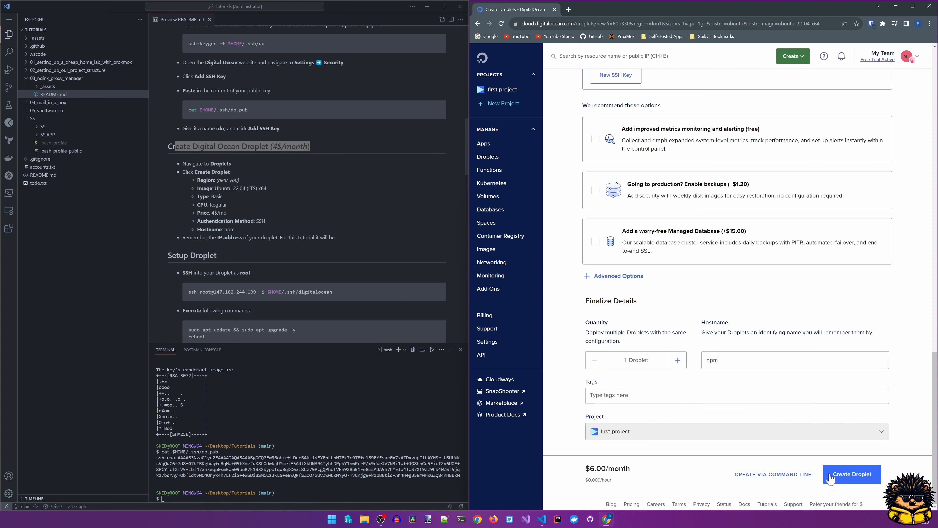
pyautogui.click(847, 480)
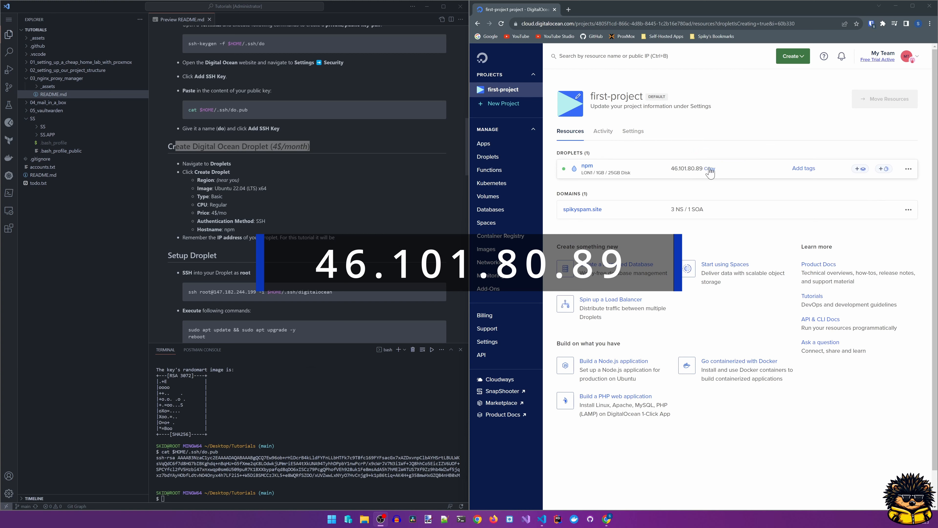
# Copy the npm Droplet's IP address and go to the README's Setup Droplet instructions
pyautogui.click(710, 169)
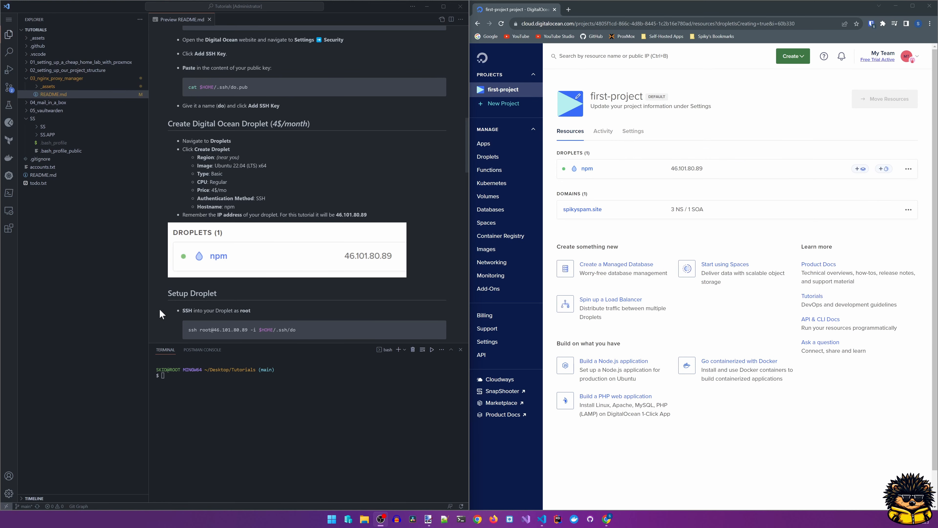
pyautogui.scroll(-5, 243, 305)
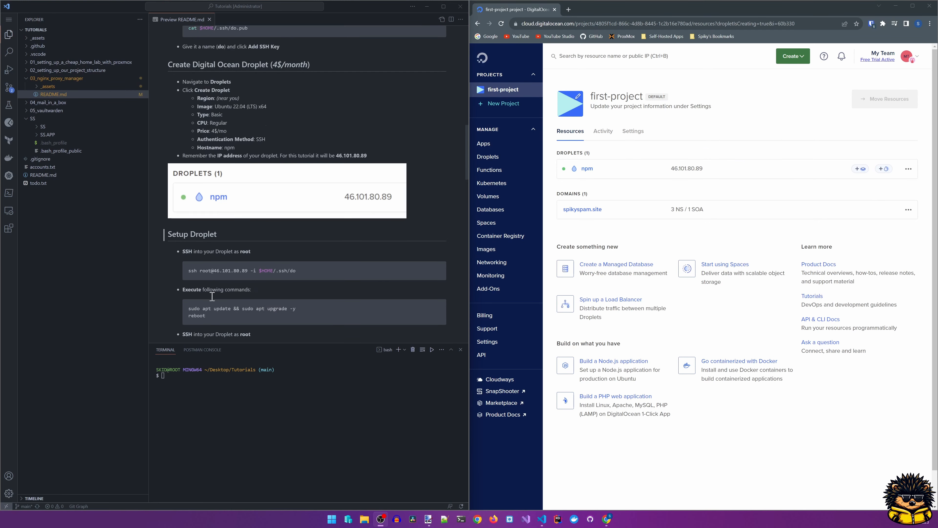
# Connect to the npm Droplet at 46.101.80.89 over SSH as root with the $HOME/.ssh/do key, accepting the host's authenticity
pyautogui.click(171, 125)
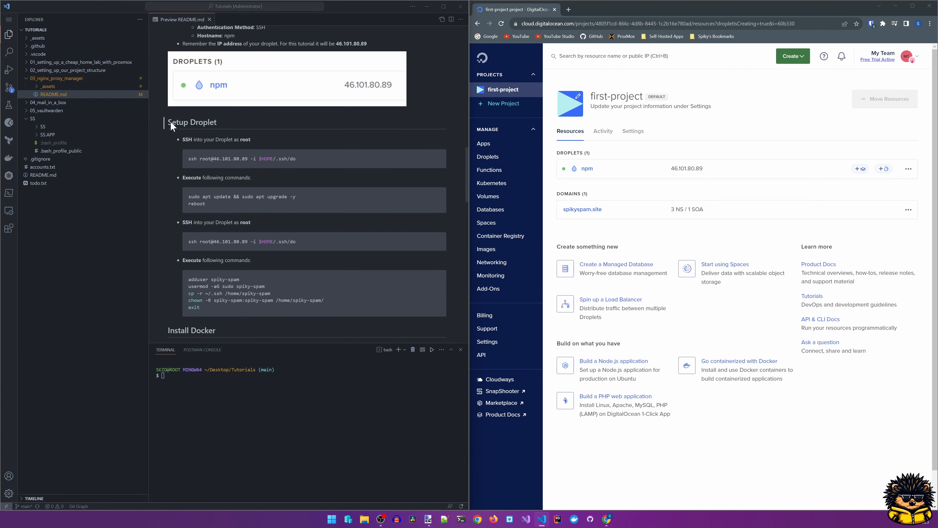
pyautogui.moveTo(297, 160); pyautogui.dragTo(214, 160)
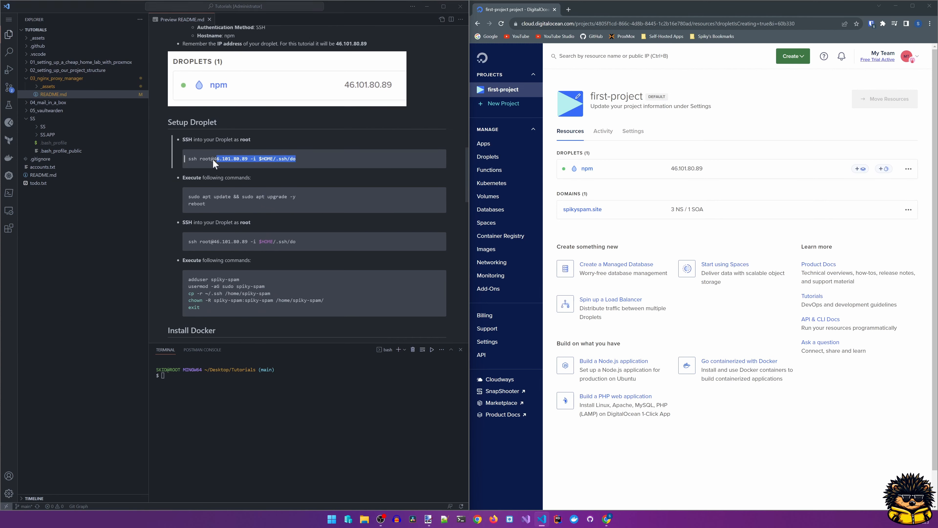
pyautogui.click(194, 379)
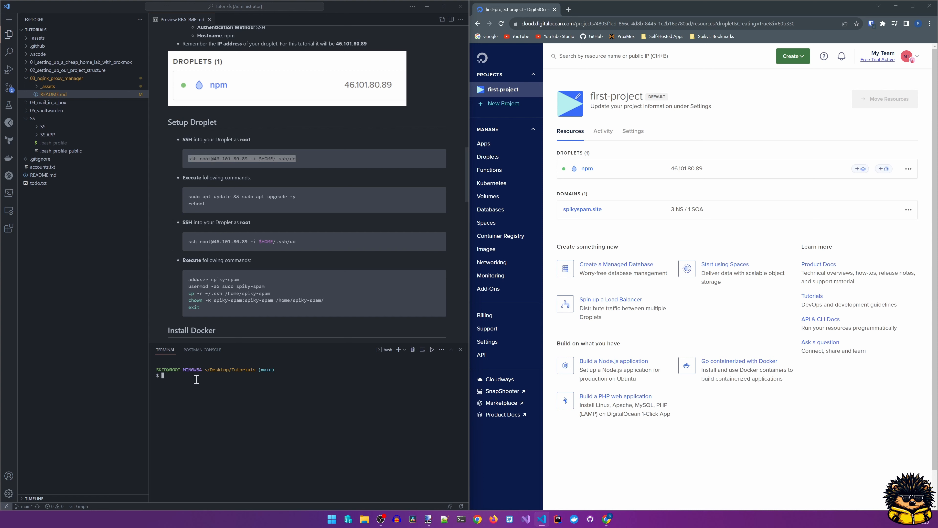
pyautogui.hotkey('ctrl', 'v')
pyautogui.press('Return')
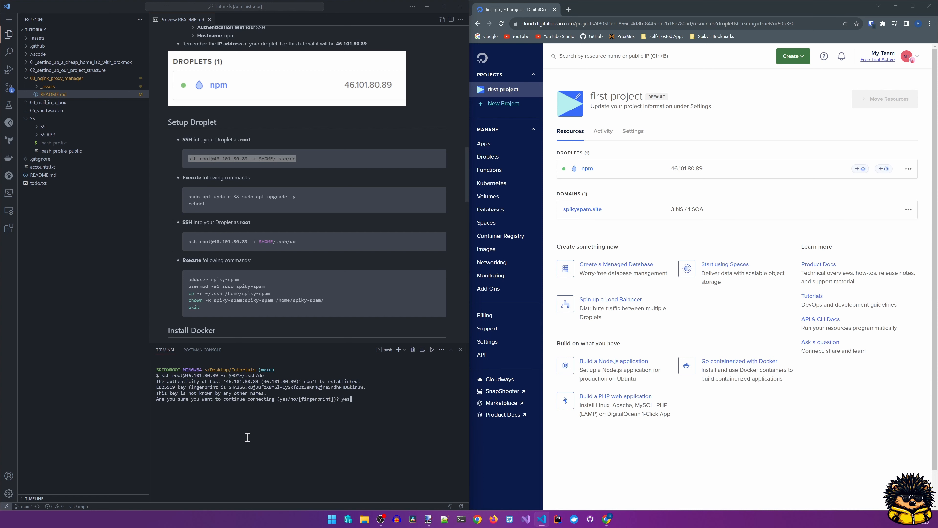
pyautogui.press('Return')
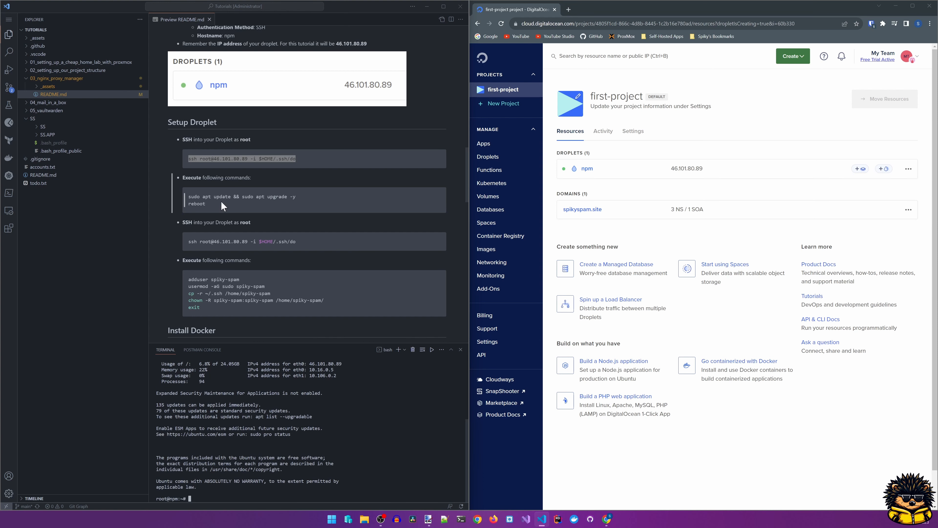
# Update and upgrade the Droplet's packages with sudo apt update && sudo apt upgrade -y, keeping the locally installed sshd_config
pyautogui.moveTo(298, 196); pyautogui.dragTo(251, 195)
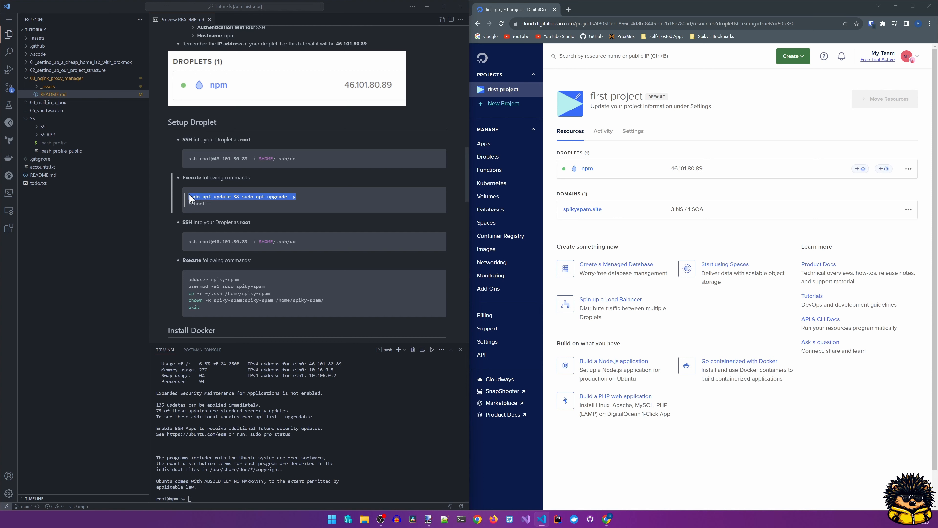
pyautogui.rightClick(205, 495)
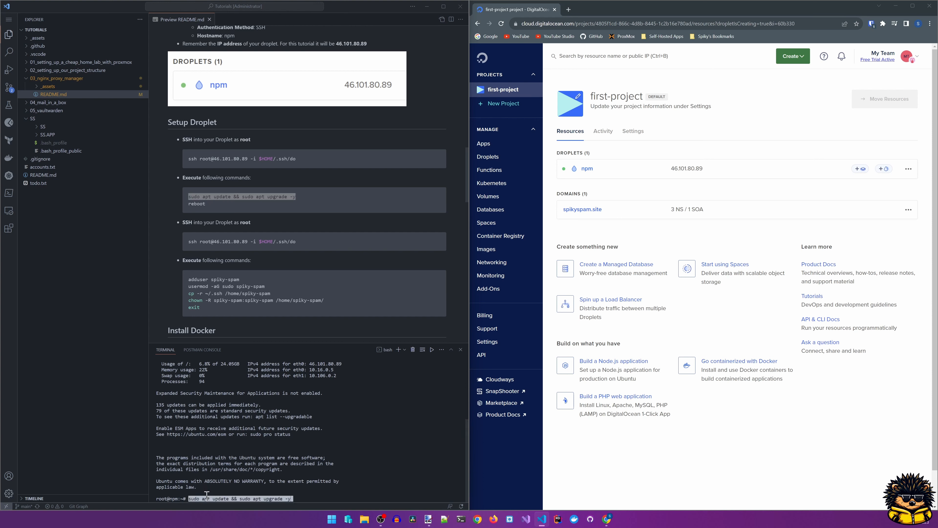
pyautogui.press('Return')
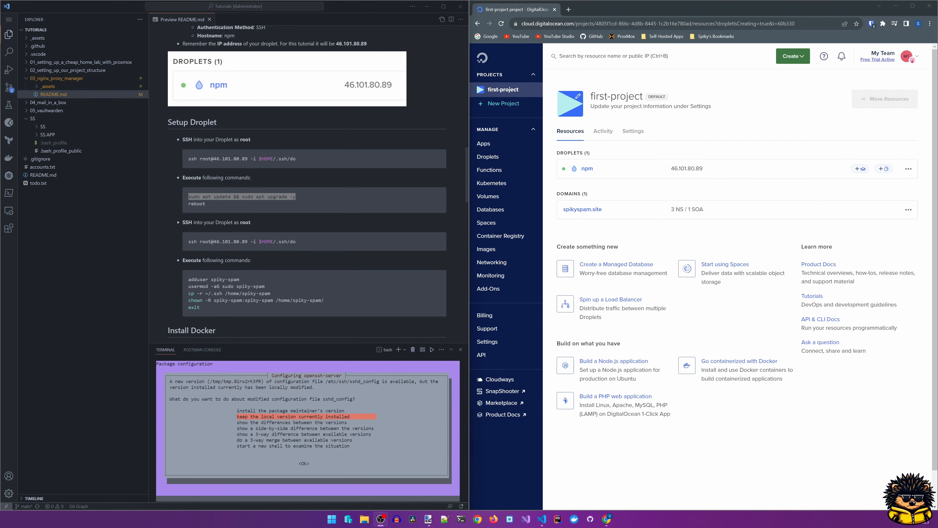
pyautogui.click(305, 467)
pyautogui.press('Return')
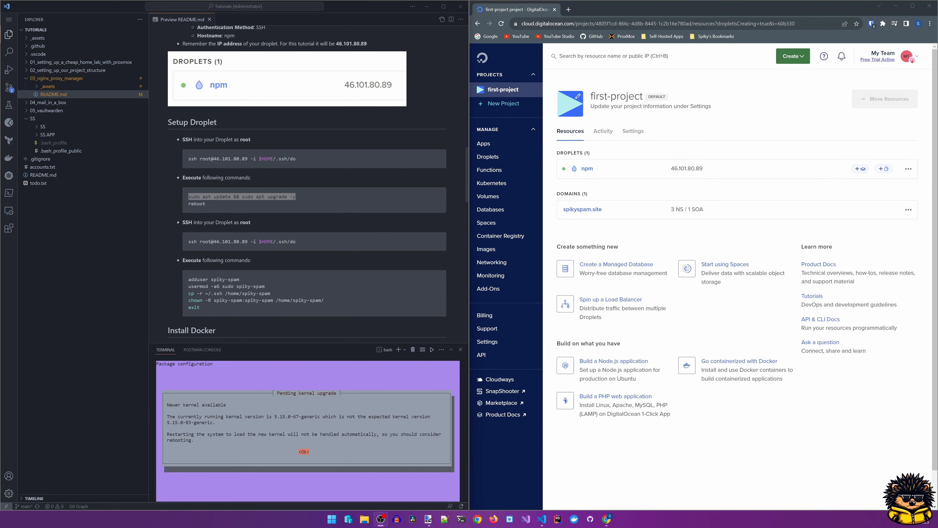
# Acknowledge the pending kernel upgrade notice and accept the preselected services for restarting
pyautogui.click(382, 432)
pyautogui.press('Return')
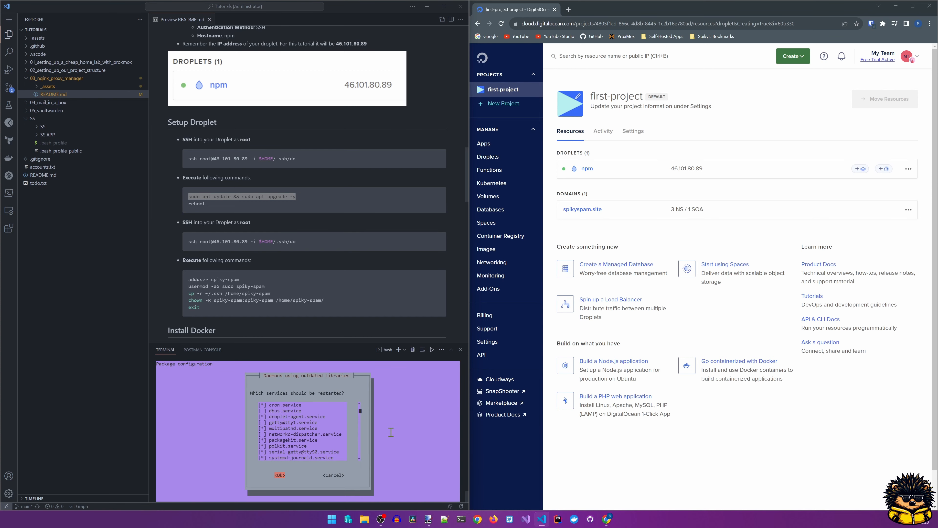
pyautogui.press('Return')
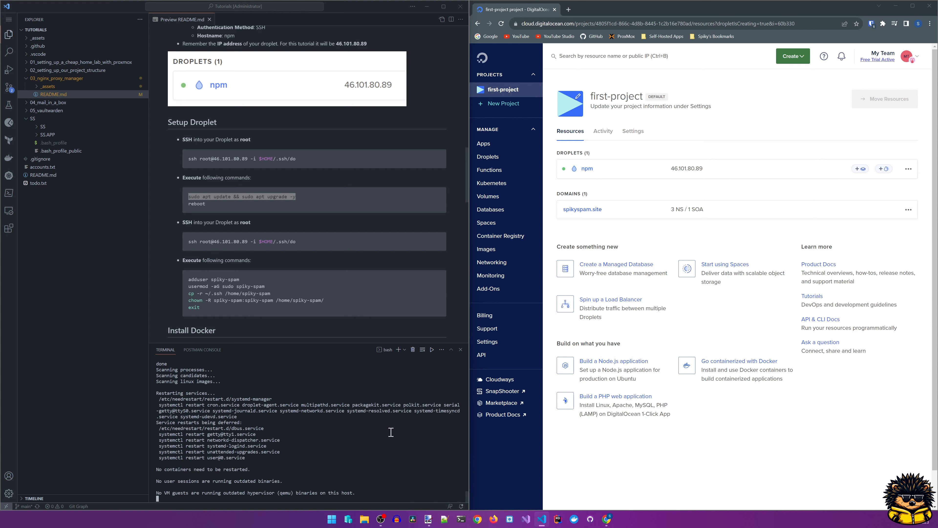
# Reboot the Droplet and reconnect over SSH as root with the $HOME/.ssh/do key
pyautogui.write('reboot')
pyautogui.press('Return')
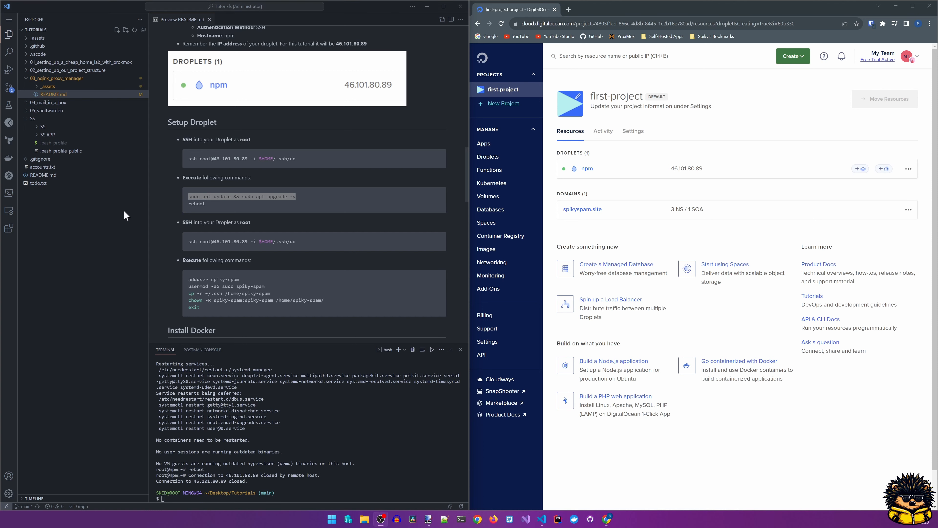
pyautogui.moveTo(308, 242); pyautogui.dragTo(188, 242)
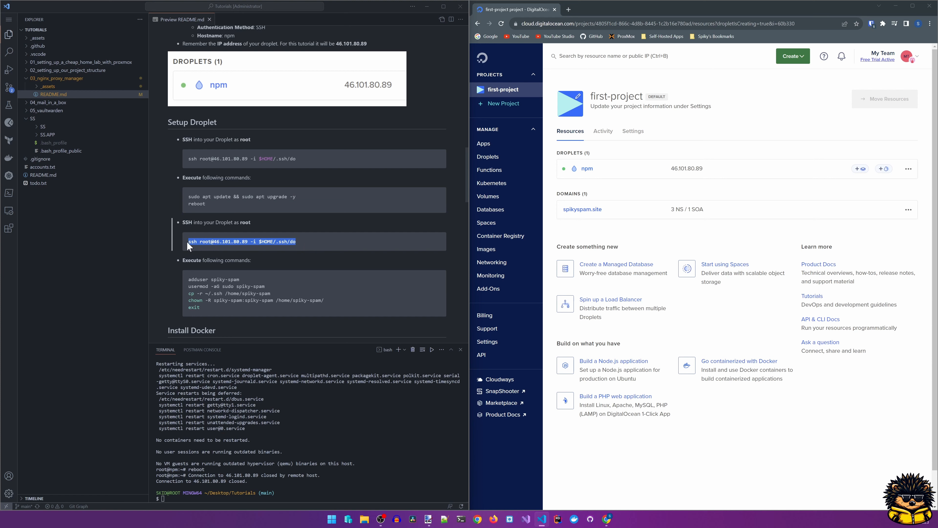
pyautogui.rightClick(254, 496)
pyautogui.press('Return')
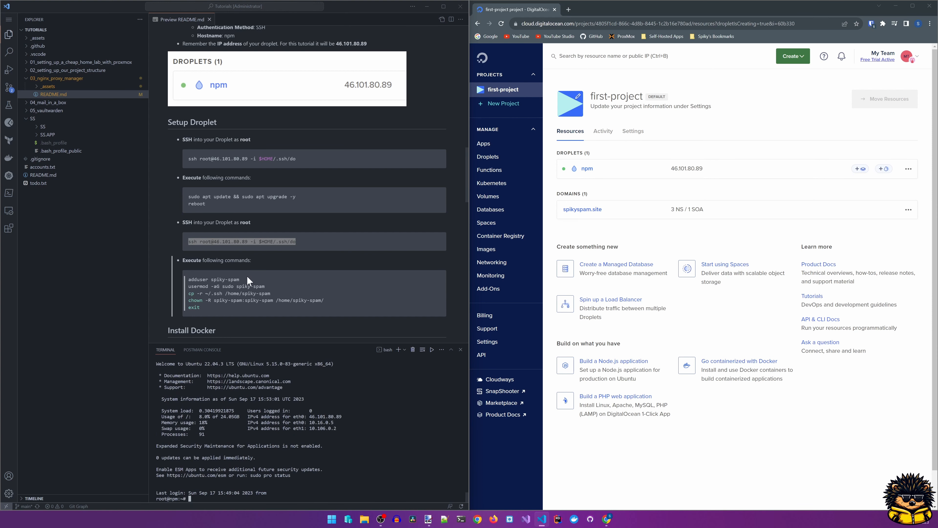
# Create the user spiky-spam with adduser, copy the README's usermod command, and enter and retype the account's new password
pyautogui.moveTo(239, 280); pyautogui.dragTo(204, 279)
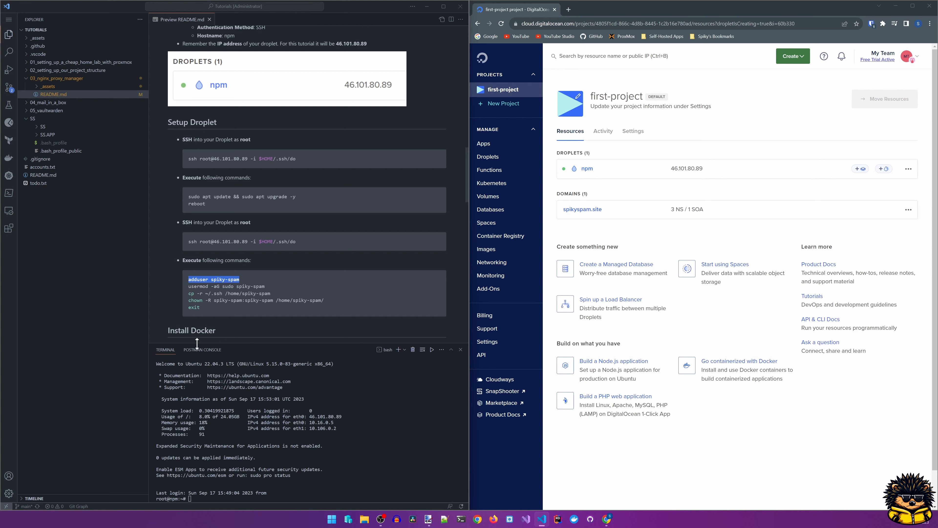
pyautogui.rightClick(239, 494)
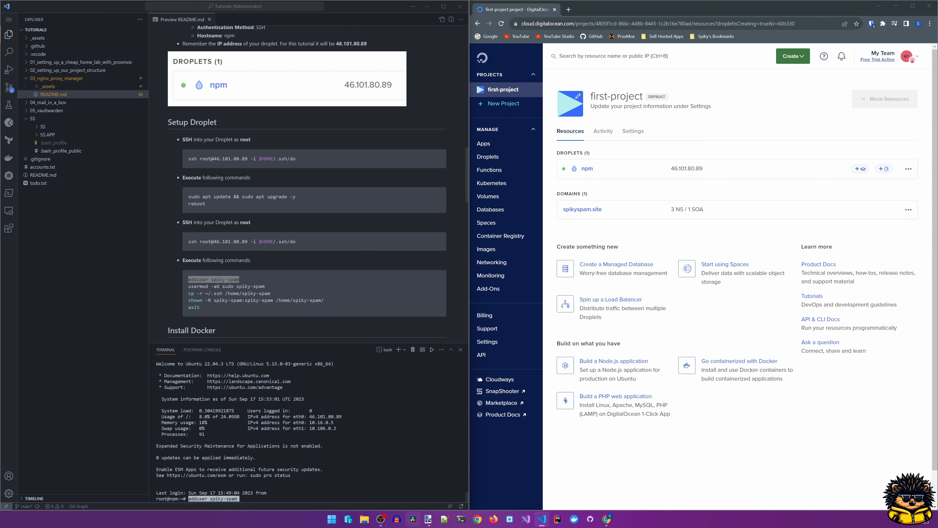
pyautogui.press('Return')
pyautogui.moveTo(265, 286); pyautogui.dragTo(188, 286)
pyautogui.hotkey('ctrl', 'c')
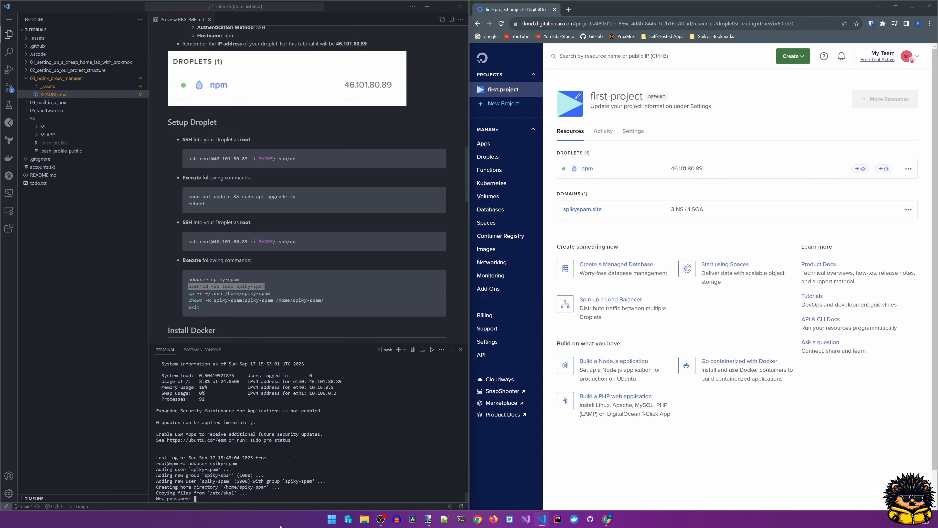
pyautogui.press('Return')
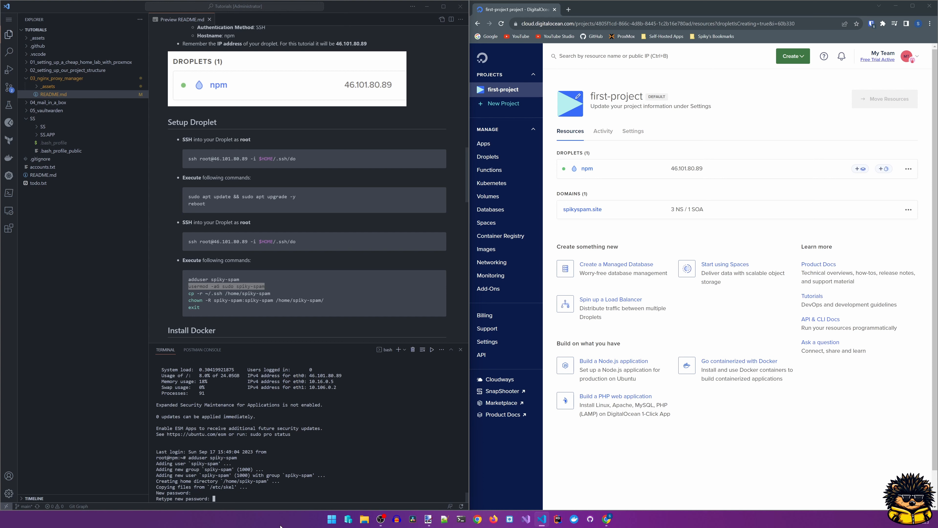
pyautogui.press('Return')
pyautogui.write('y')
pyautogui.press('Return')
pyautogui.press('Return')
pyautogui.press('Return')
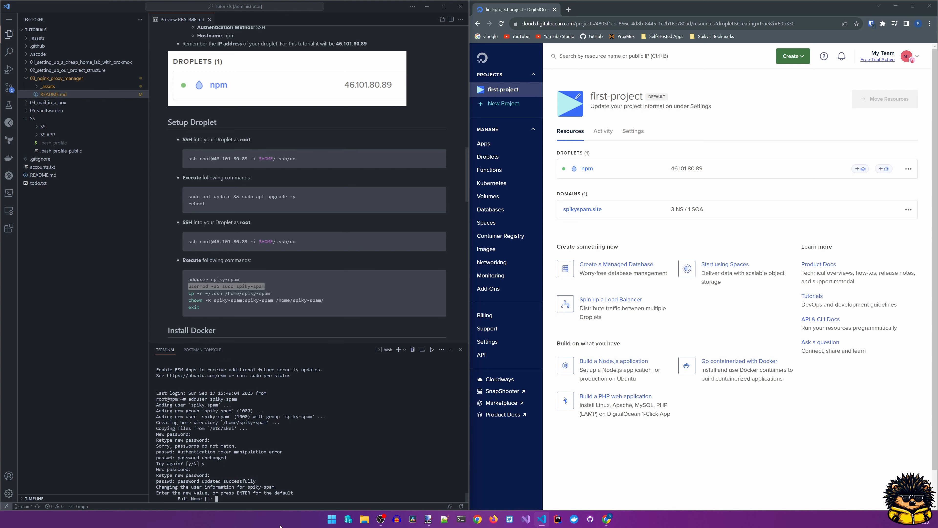
# Leave all of spiky-spam's user information fields at their defaults and confirm the information as correct
pyautogui.press('Return')
pyautogui.press('Return')
pyautogui.press('Return')
pyautogui.press('Return')
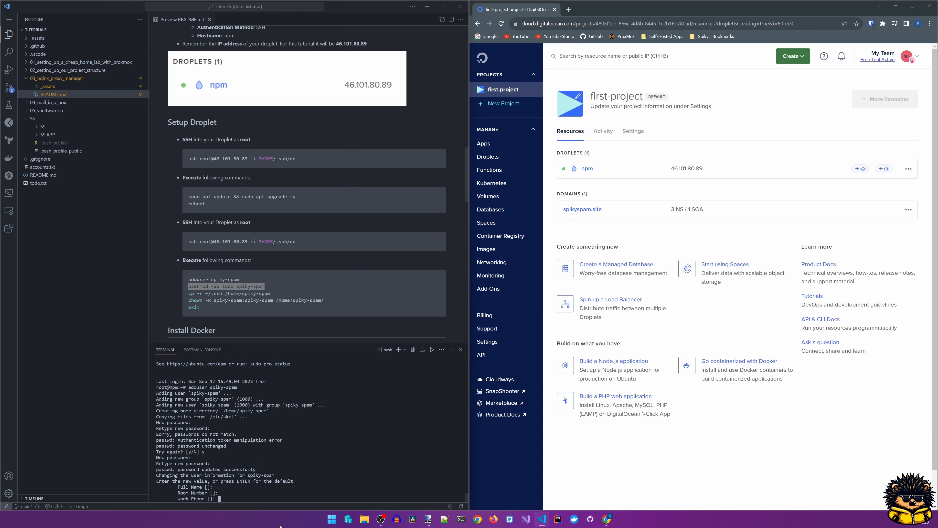
pyautogui.press('Return')
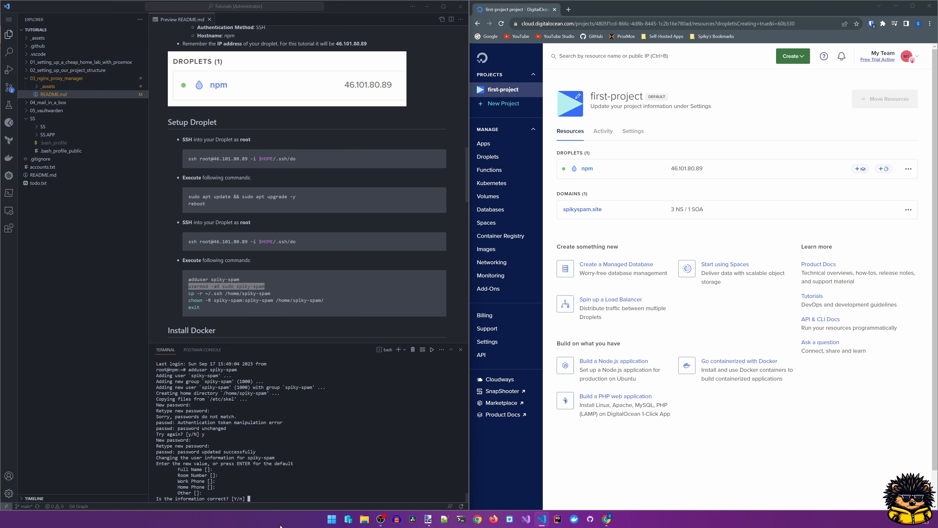
pyautogui.write('Y')
pyautogui.press('Return')
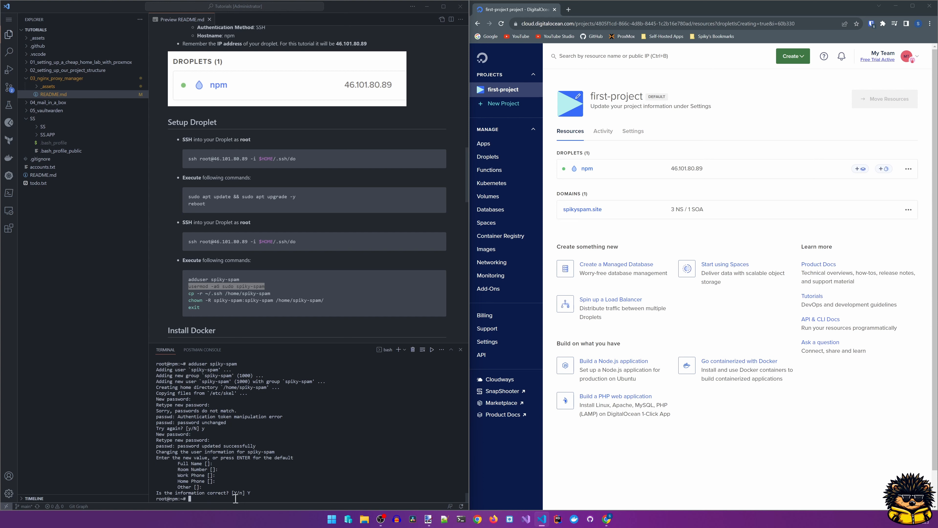
# Add spiky-spam to the sudo group with usermod -aG sudo spiky-spam
pyautogui.hotkey('ctrl', 'v')
pyautogui.moveTo(428, 518)
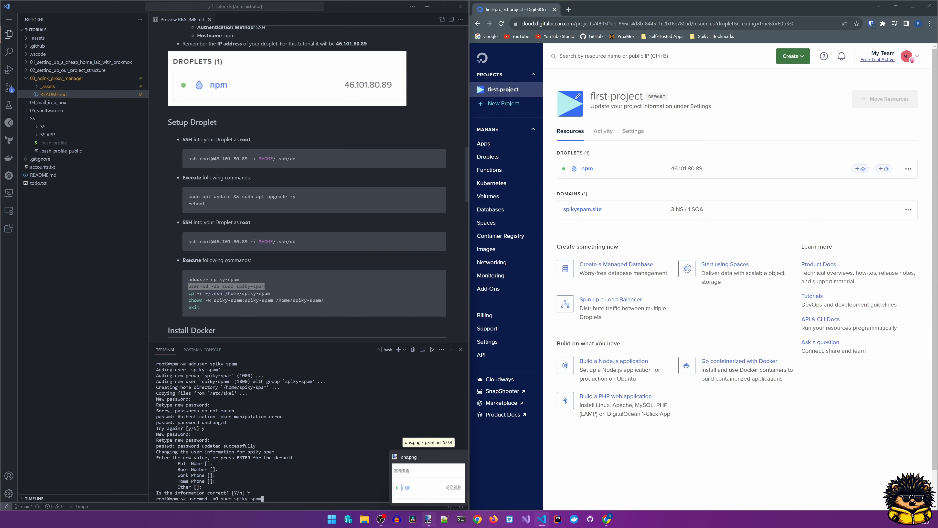
pyautogui.press('Return')
# Copy root's .ssh folder into the new user's home with cp -r ~/.ssh /home/spiky-spam
pyautogui.moveTo(271, 294); pyautogui.dragTo(191, 295)
pyautogui.hotkey('ctrl', 'c')
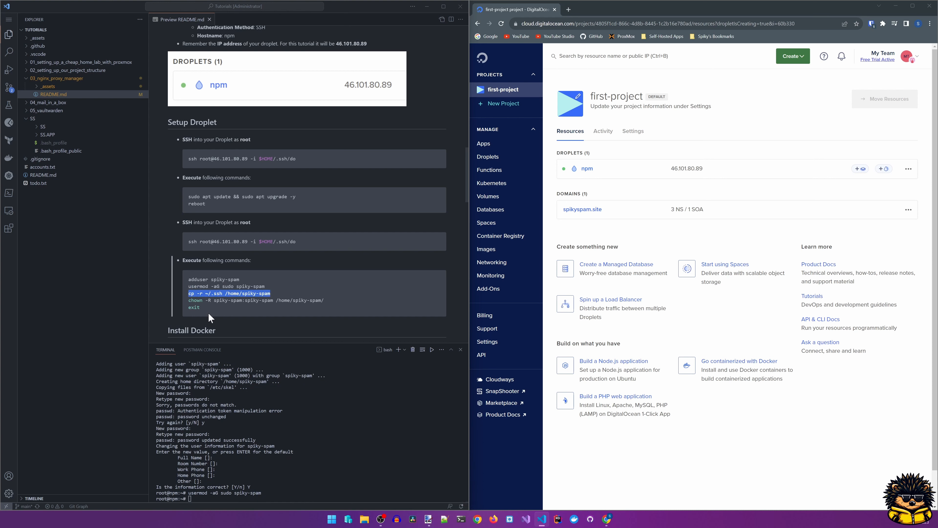
pyautogui.click(203, 497)
pyautogui.hotkey('ctrl', 'v')
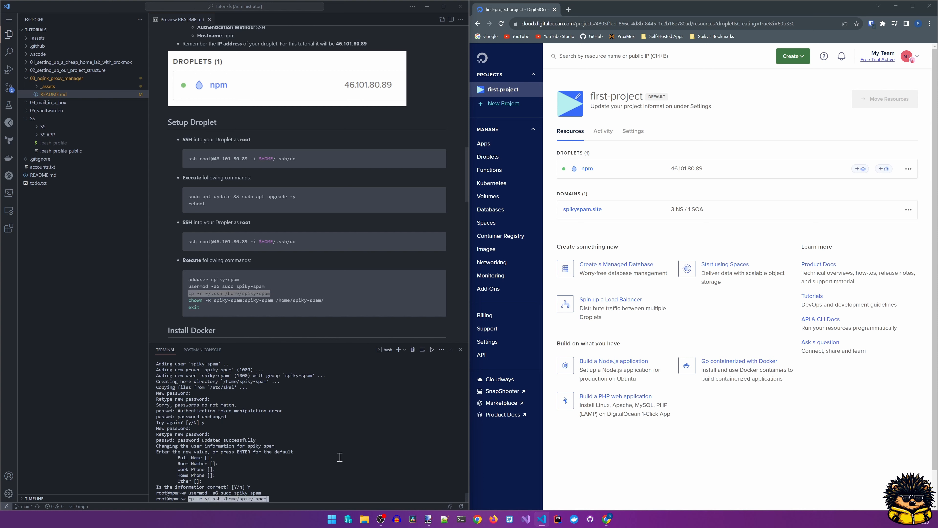
pyautogui.press('Return')
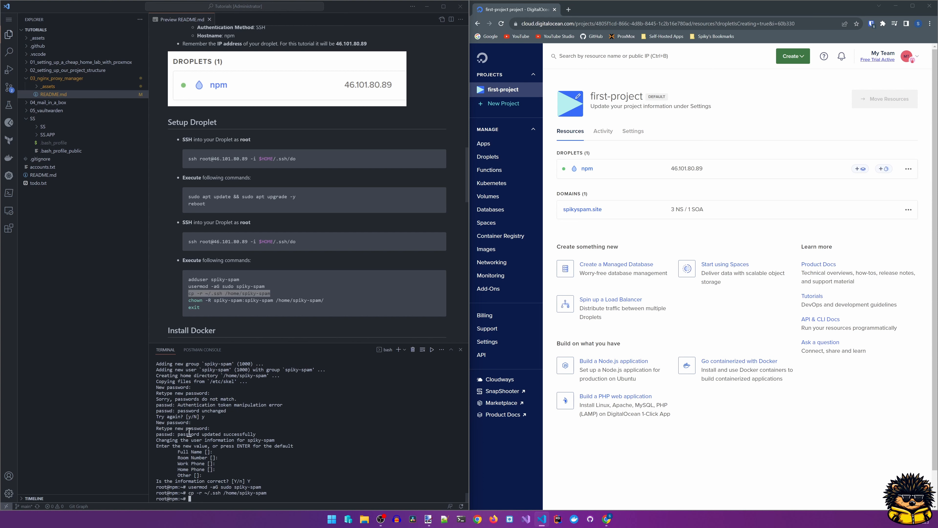
# Run chown -R spiky-spam:spiky-spam /home/spiky-spam/ to hand over the home folder, and exit the root session
pyautogui.moveTo(325, 300); pyautogui.dragTo(281, 301)
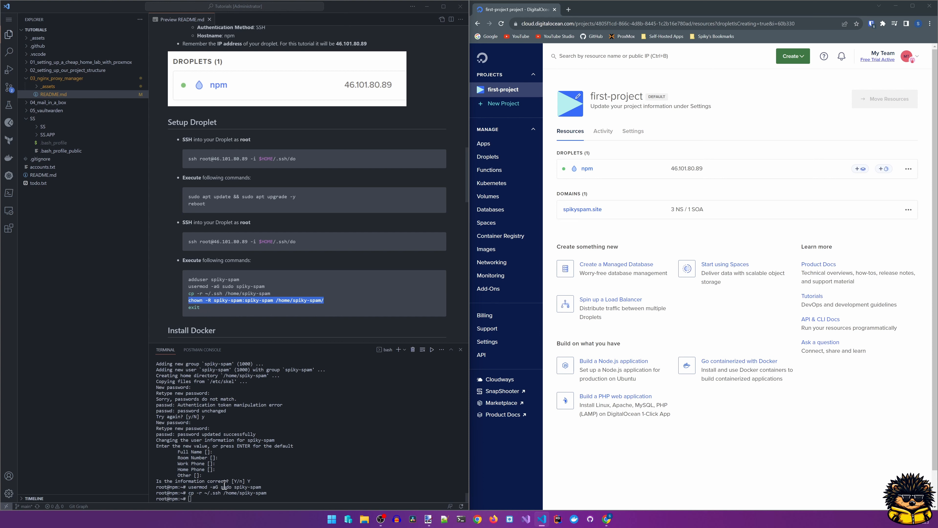
pyautogui.rightClick(216, 500)
pyautogui.press('Return')
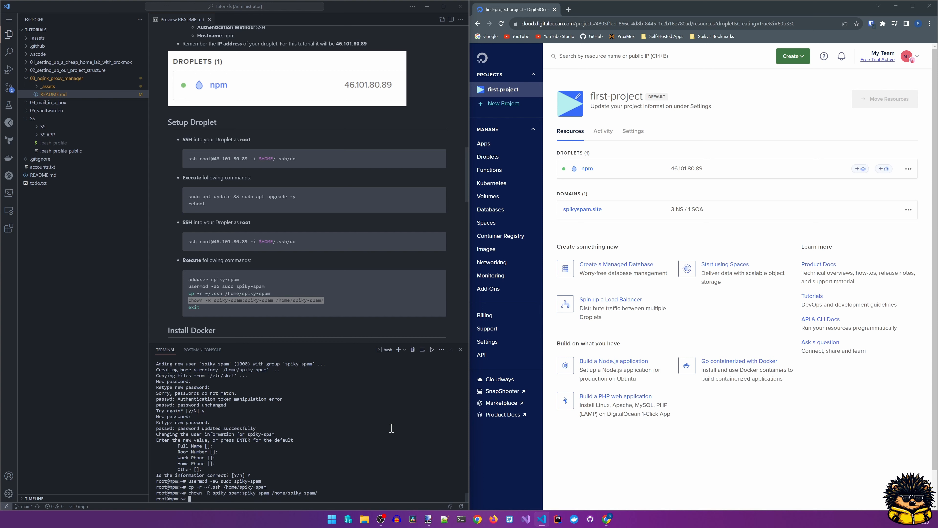
pyautogui.write('exit')
pyautogui.press('Return')
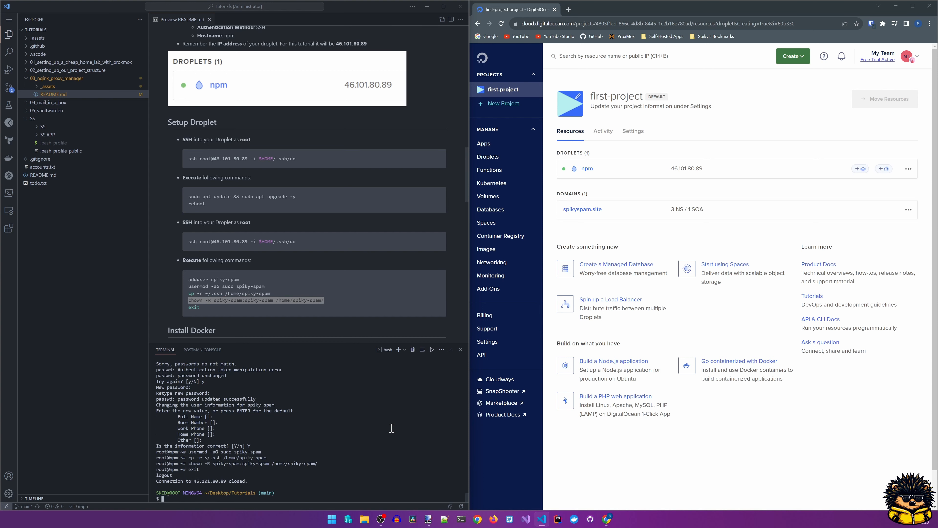
# Using the README's Install Docker command, connect to the Droplet over SSH as spiky-spam with the $HOME/.ssh/do key in a cleared terminal
pyautogui.scroll(-5, 231, 248)
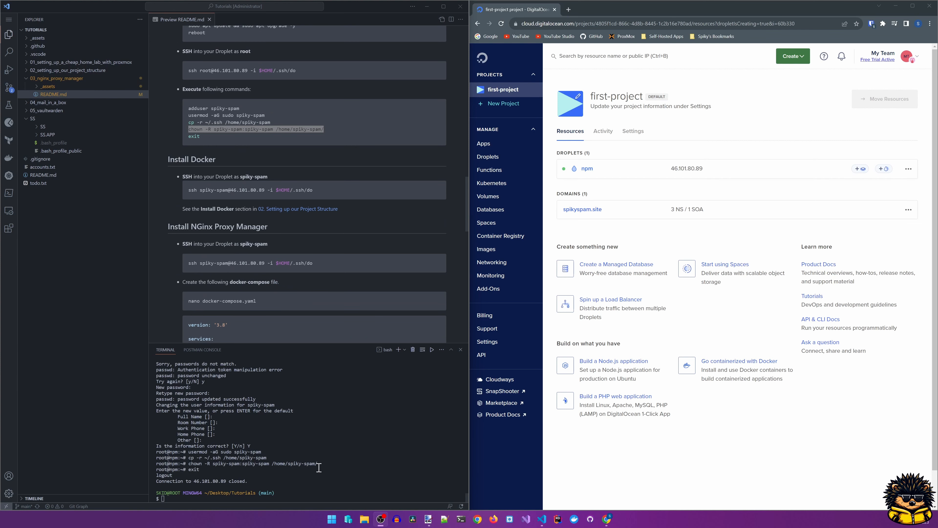
pyautogui.click(337, 471)
pyautogui.press('Return')
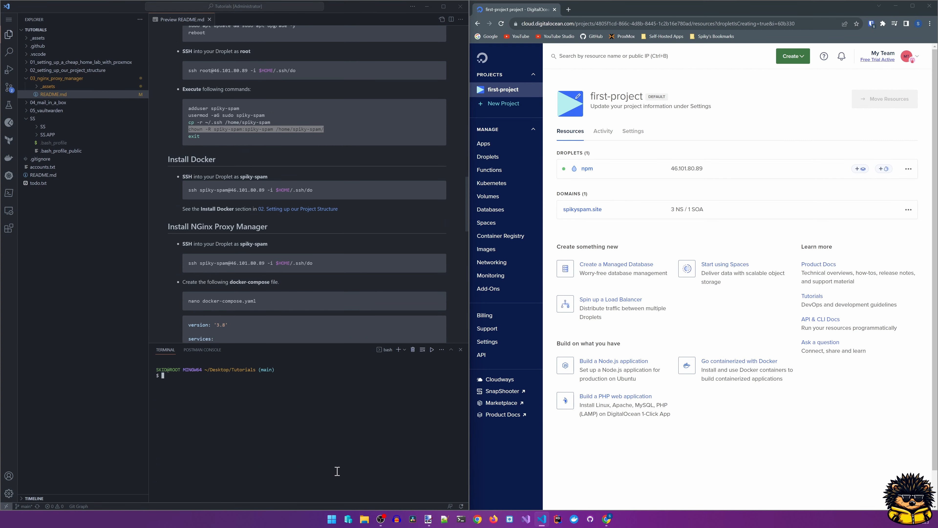
pyautogui.moveTo(314, 191); pyautogui.dragTo(293, 191)
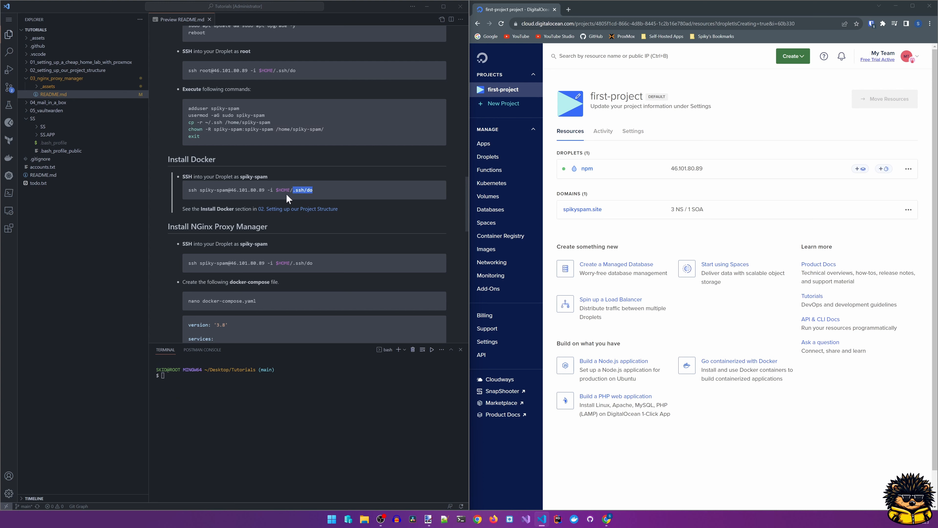
pyautogui.hotkey('ctrl', 'c')
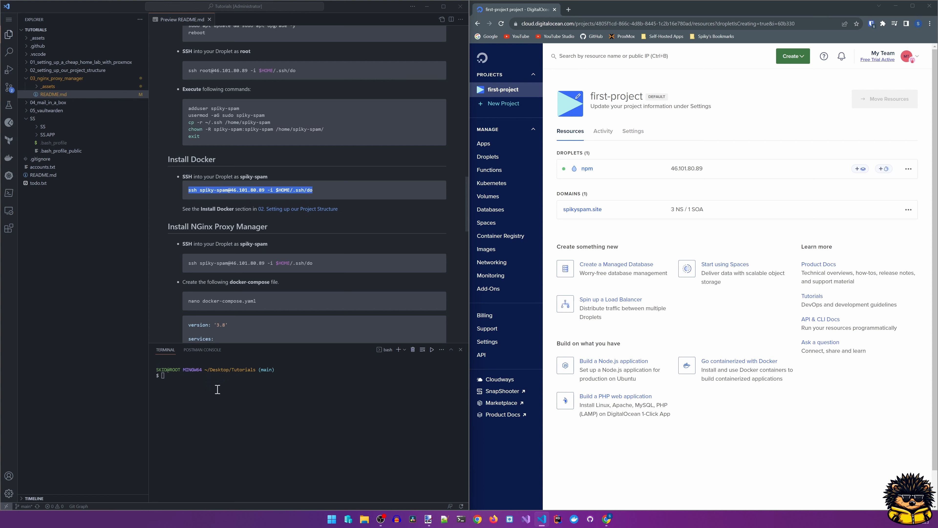
pyautogui.click(224, 385)
pyautogui.hotkey('ctrl', 'v')
pyautogui.press('Return')
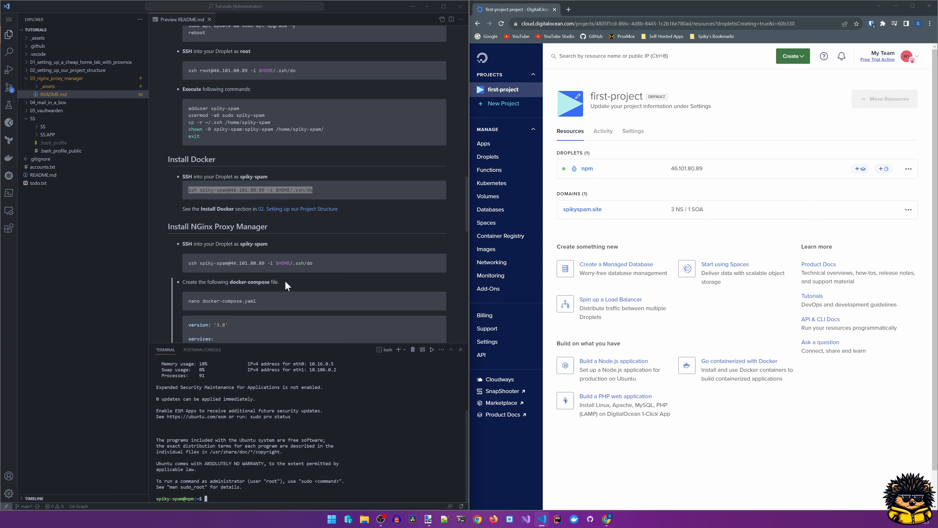
pyautogui.click(295, 211)
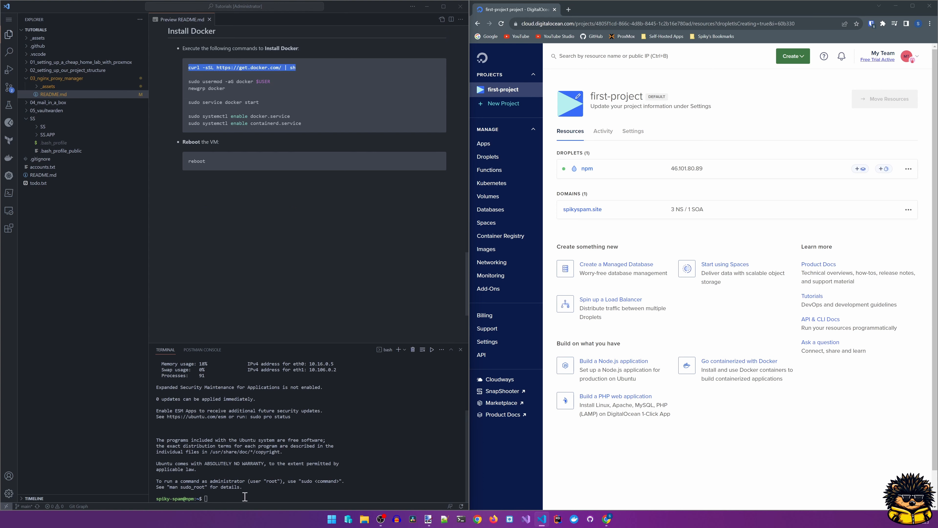
pyautogui.rightClick(278, 501)
pyautogui.press('Return')
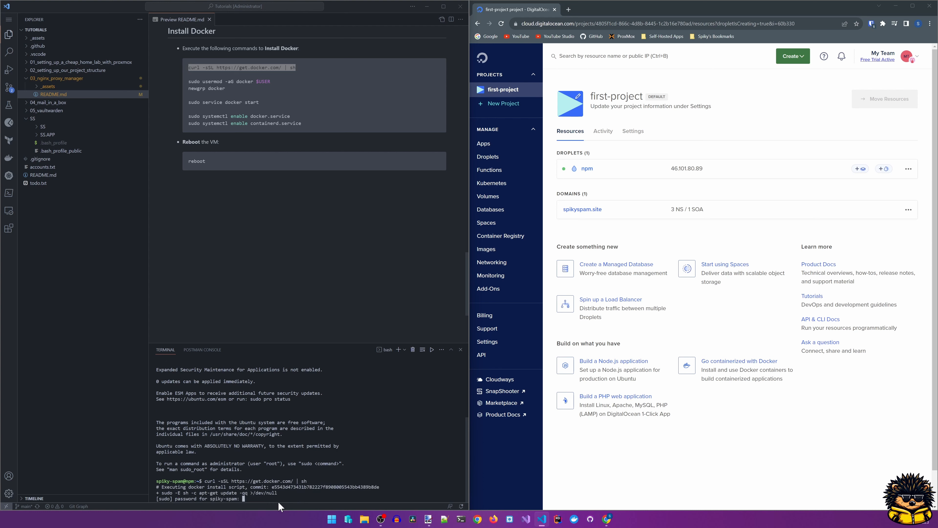
pyautogui.press('Return')
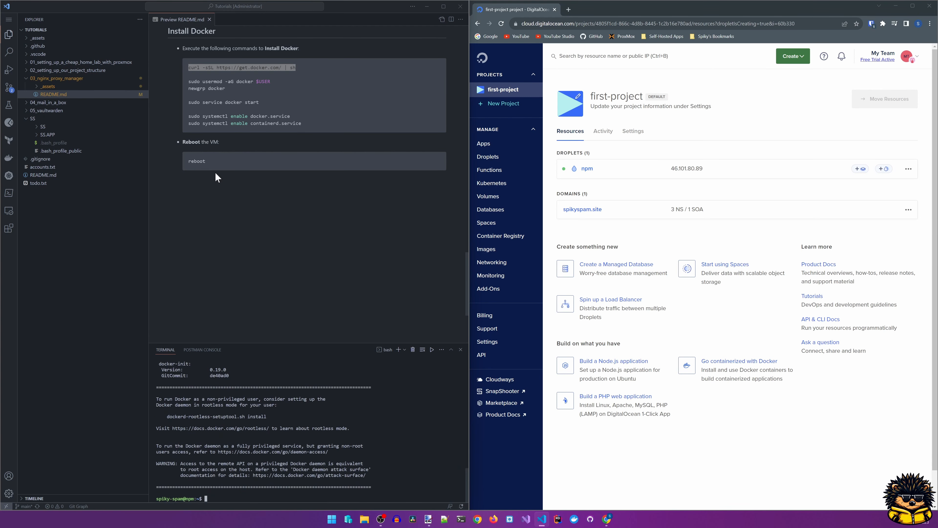
# Add the current user to the docker group with sudo usermod -aG docker $USER and apply it with newgrp docker
pyautogui.moveTo(273, 82); pyautogui.dragTo(188, 89)
pyautogui.hotkey('ctrl', 'c')
pyautogui.rightClick(247, 501)
pyautogui.press('Return')
pyautogui.hotkey('ctrl', 'c')
pyautogui.rightClick(240, 498)
pyautogui.press('Return')
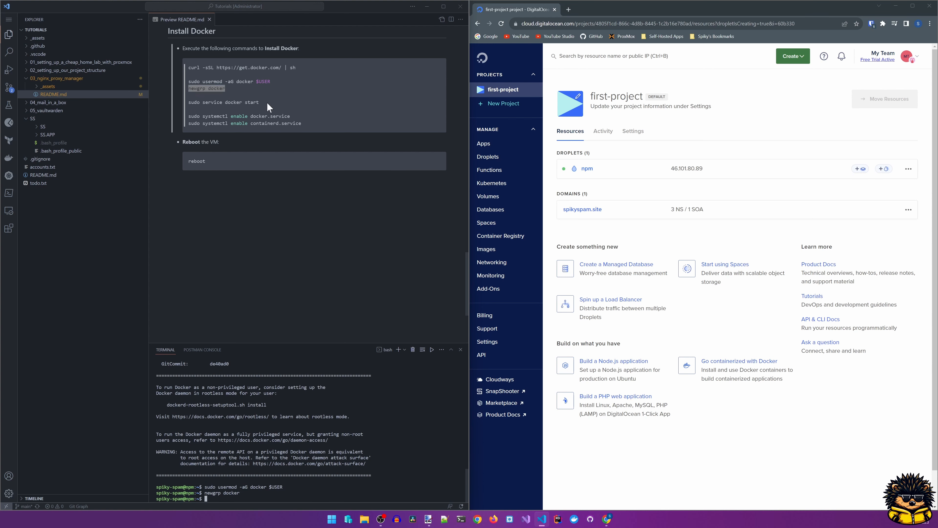
# Start the Docker service on the Droplet with sudo service docker start
pyautogui.moveTo(261, 102); pyautogui.dragTo(182, 100)
pyautogui.hotkey('ctrl', 'c')
pyautogui.rightClick(305, 498)
pyautogui.press('Return')
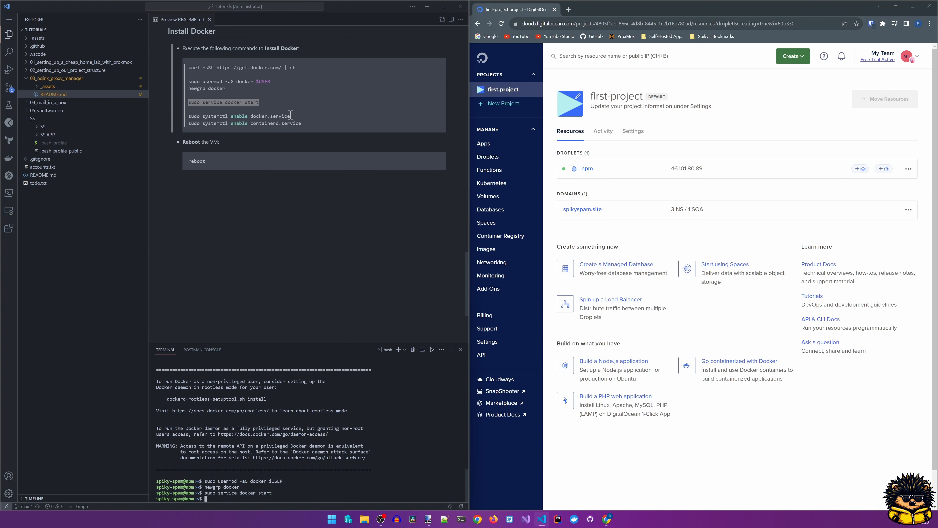
# Enable docker.service and containerd.service at boot with the tutorial's two sudo systemctl enable commands
pyautogui.moveTo(290, 115); pyautogui.dragTo(188, 117)
pyautogui.hotkey('ctrl', 'c')
pyautogui.rightClick(307, 497)
pyautogui.press('Return')
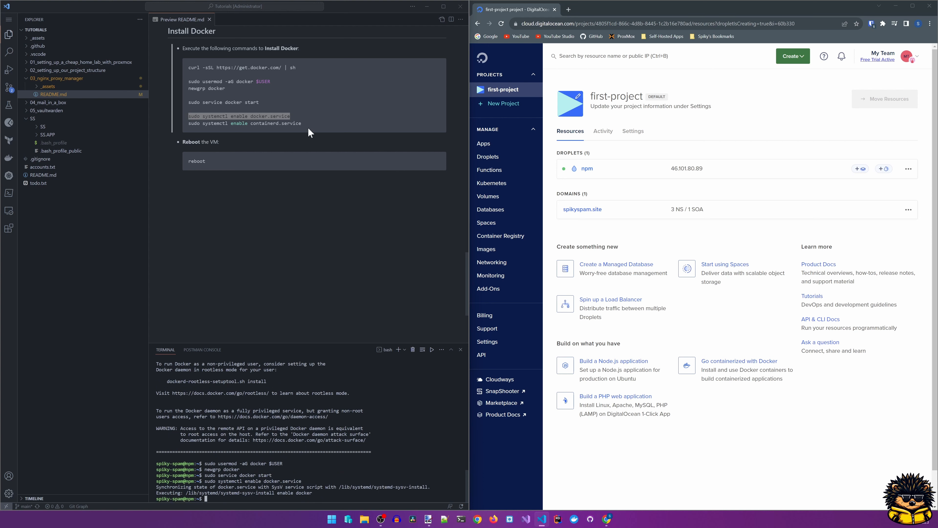
pyautogui.moveTo(301, 124); pyautogui.dragTo(187, 126)
pyautogui.hotkey('ctrl', 'c')
pyautogui.rightClick(351, 498)
pyautogui.press('Return')
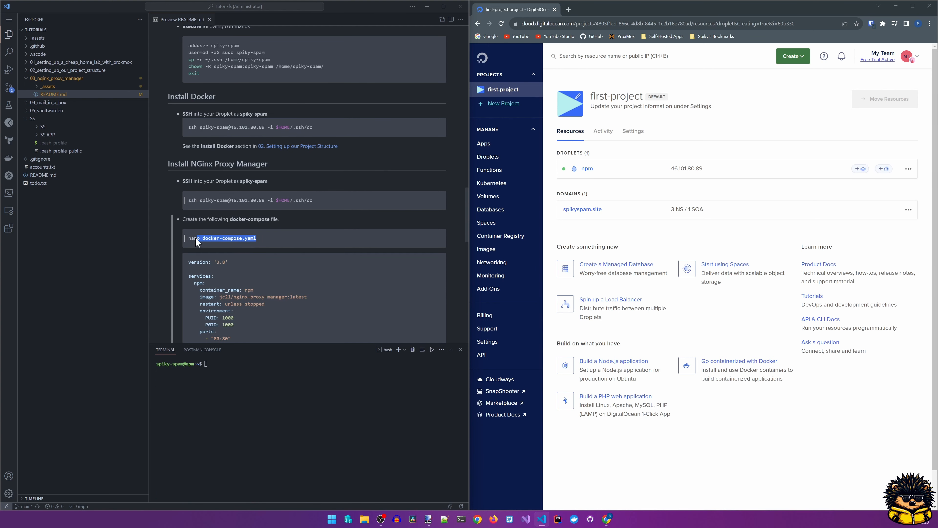
# Open a new docker-compose.yaml file on the Droplet with the README's nano command
pyautogui.moveTo(195, 237); pyautogui.dragTo(188, 238)
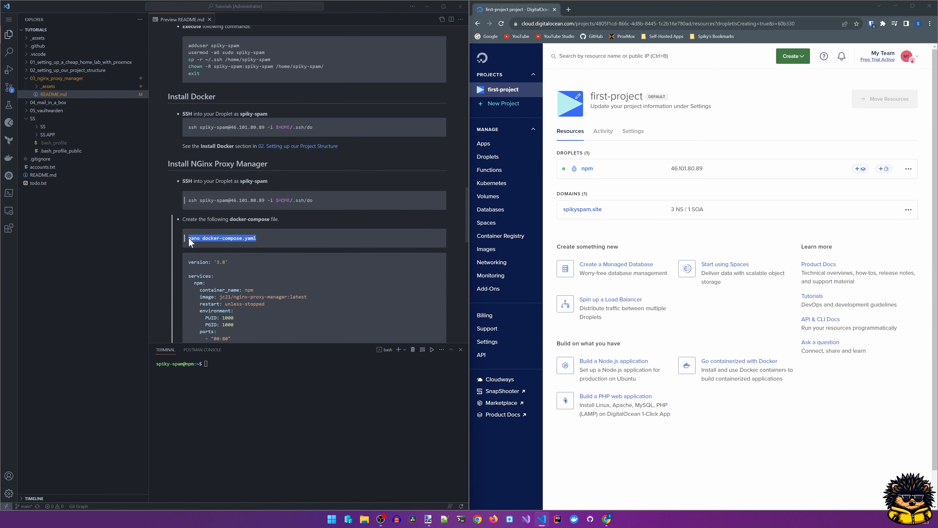
pyautogui.hotkey('ctrl', 'c')
pyautogui.rightClick(216, 362)
pyautogui.press('Return')
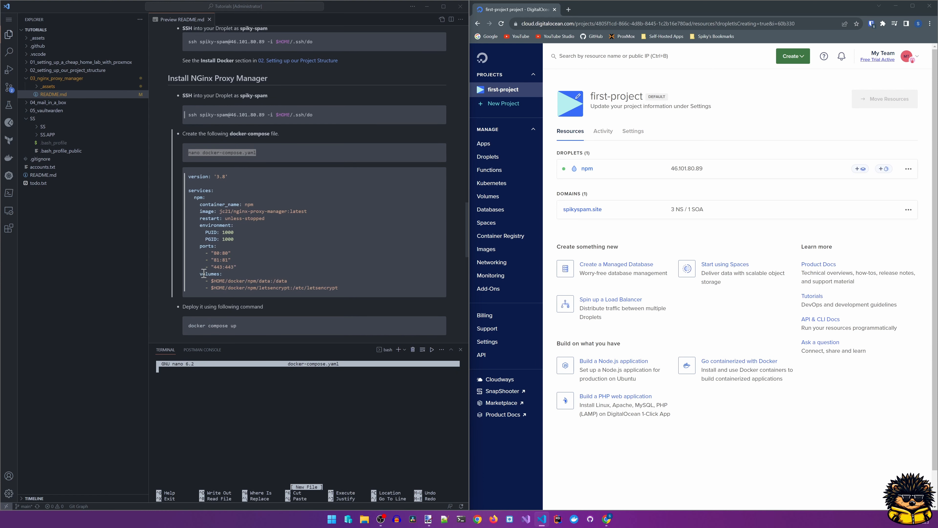
# Save the README's version 3.8 npm service definition in docker-compose.yaml and deploy it with docker compose up
pyautogui.scroll(-2, 301, 281)
pyautogui.moveTo(338, 288); pyautogui.dragTo(194, 178)
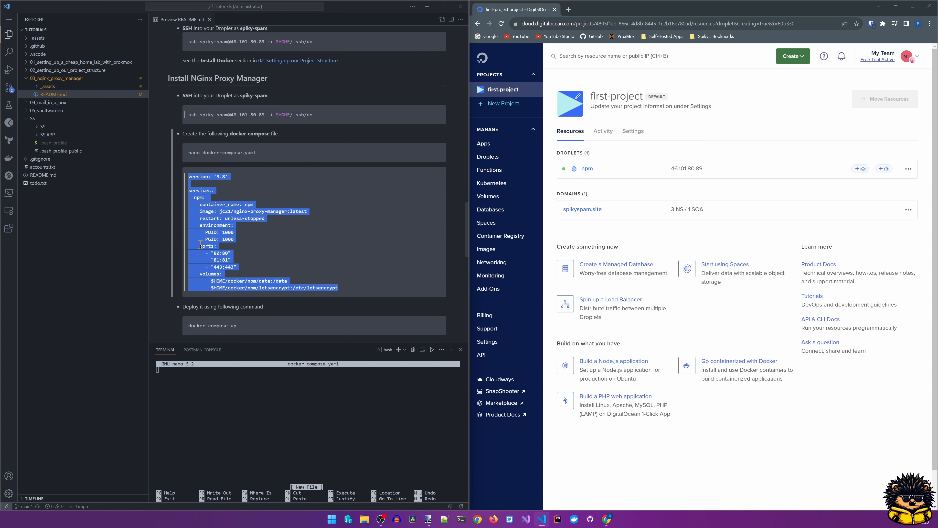
pyautogui.click(216, 371)
pyautogui.hotkey('ctrl', 'v')
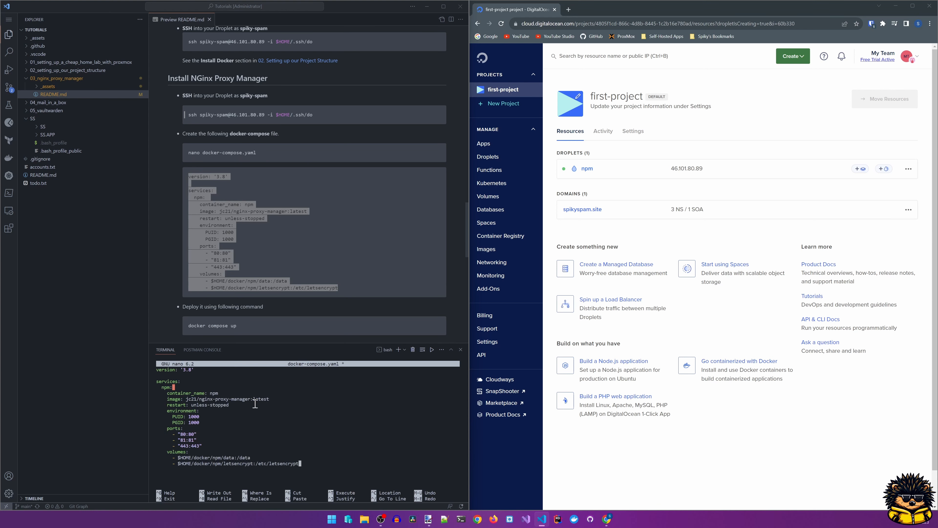
pyautogui.hotkey('ctrl', 'x')
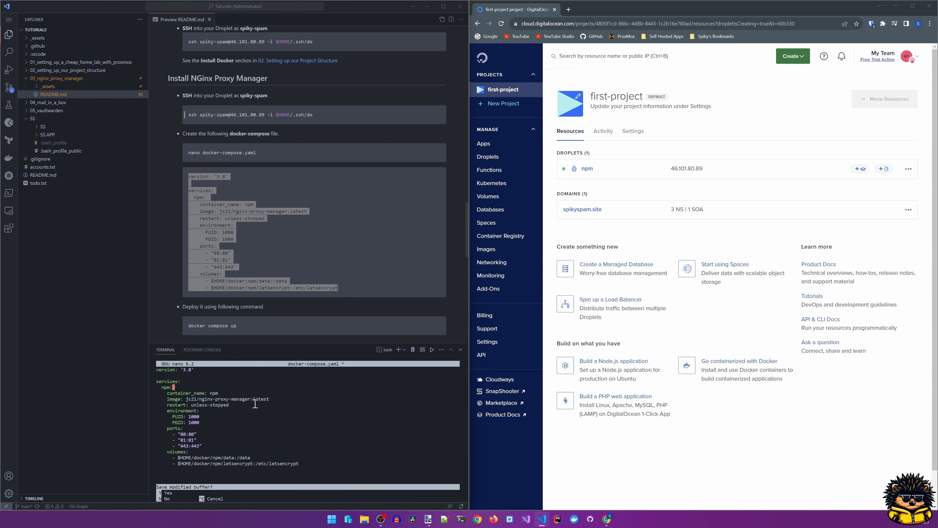
pyautogui.press('y')
pyautogui.press('Return')
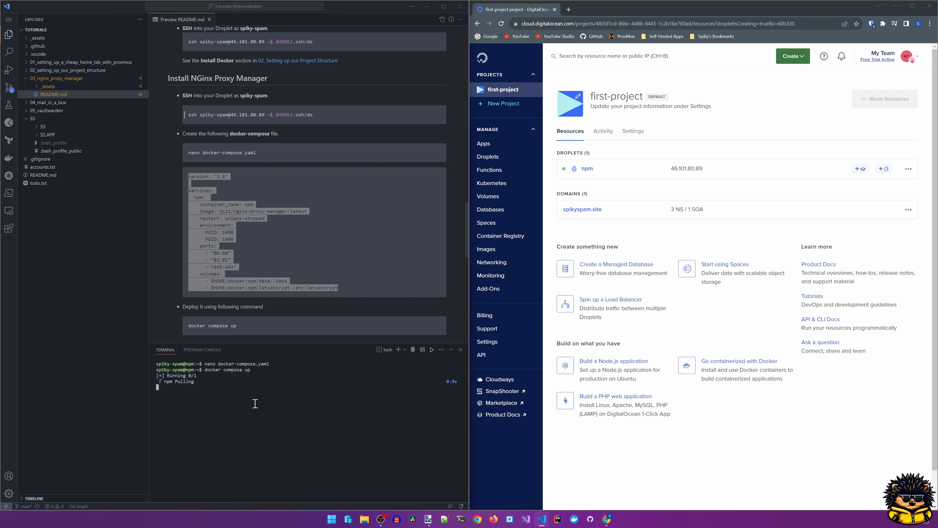
# Following the README's Add A-Record section, copy the npm Droplet's IP address and open the spikyspam.site domain's DNS records in DigitalOcean
pyautogui.scroll(-2, 222, 266)
pyautogui.scroll(-3, 193, 261)
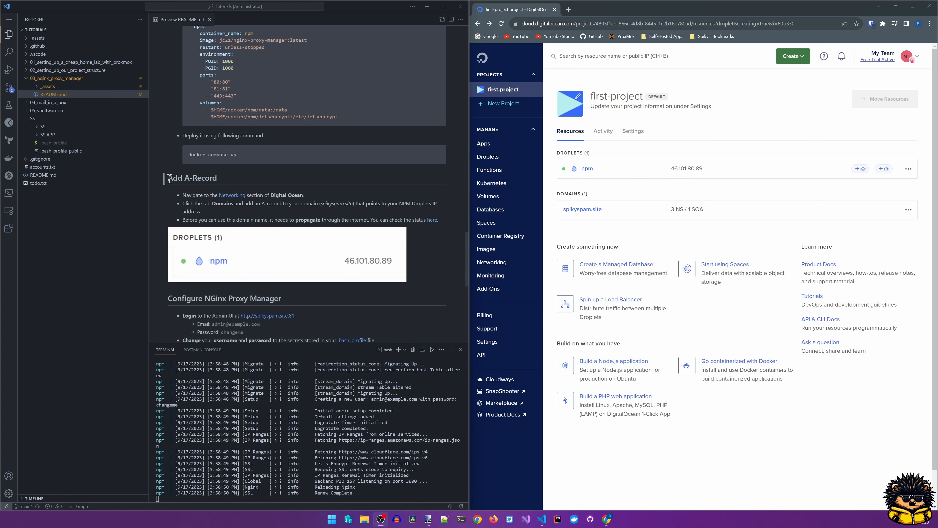
pyautogui.moveTo(168, 179); pyautogui.dragTo(232, 181)
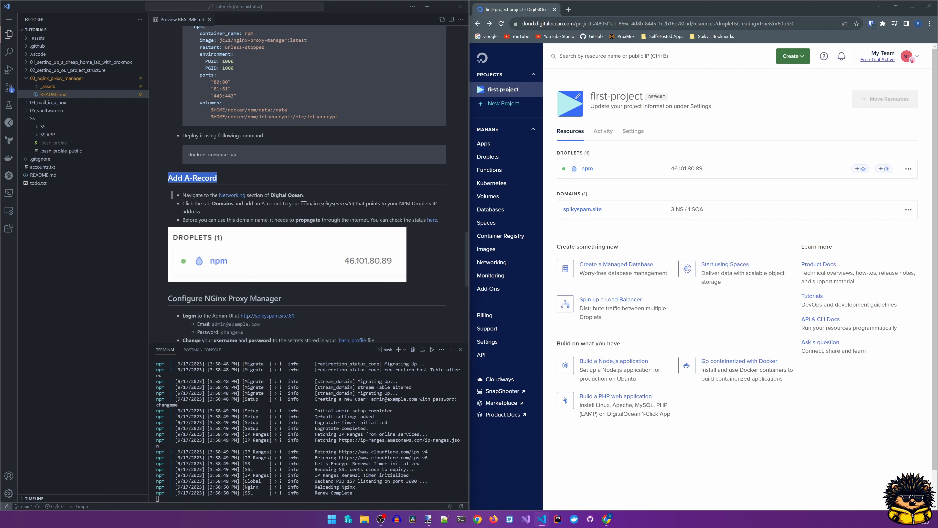
pyautogui.click(714, 171)
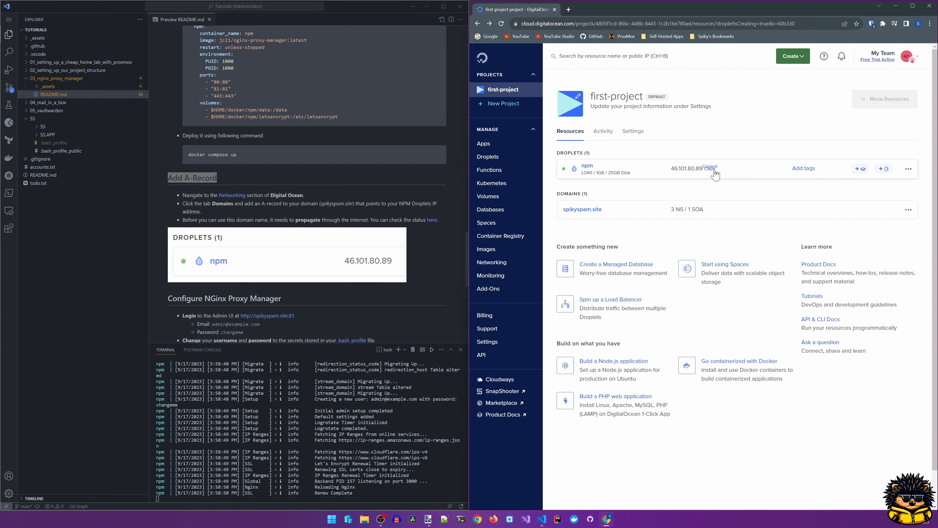
pyautogui.click(496, 264)
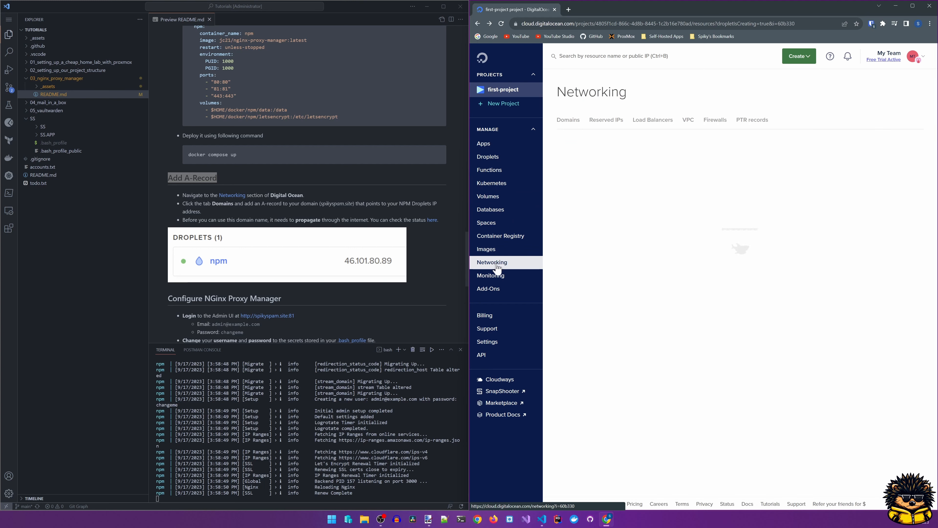
pyautogui.click(565, 123)
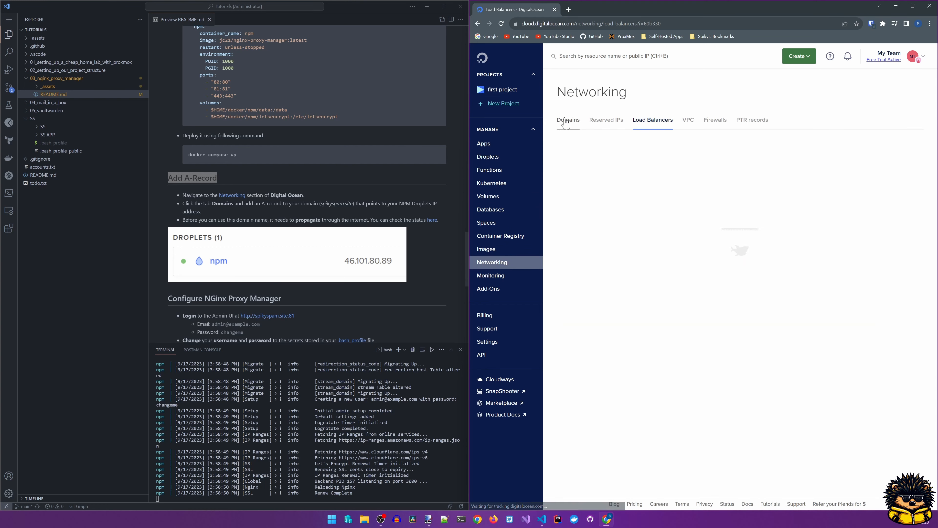
pyautogui.click(585, 245)
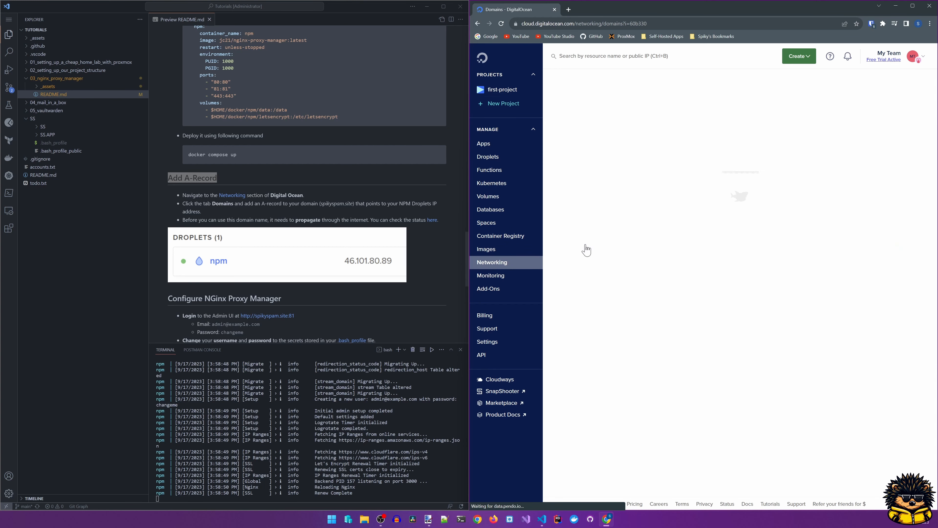
# Create an A record for spikyspam.site with hostname @ directing to the npm Droplet
pyautogui.click(585, 220)
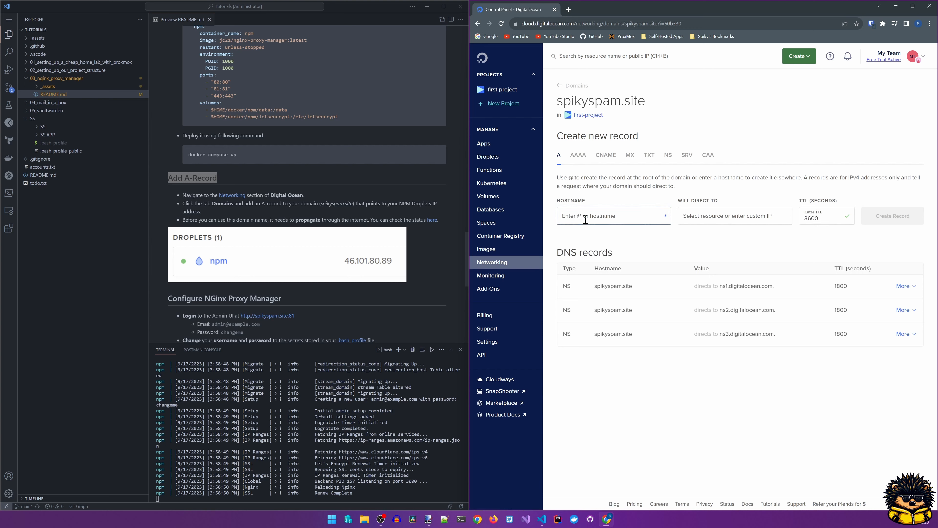
pyautogui.write('@')
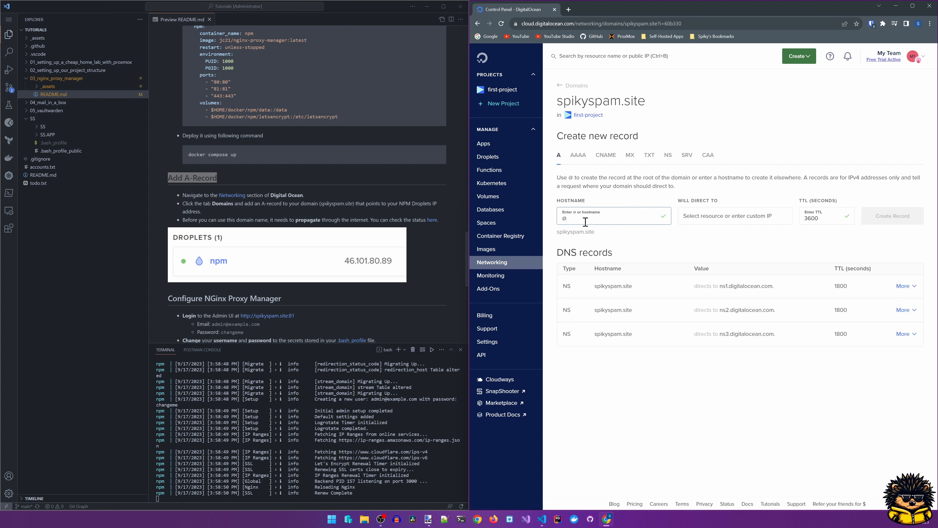
pyautogui.click(705, 216)
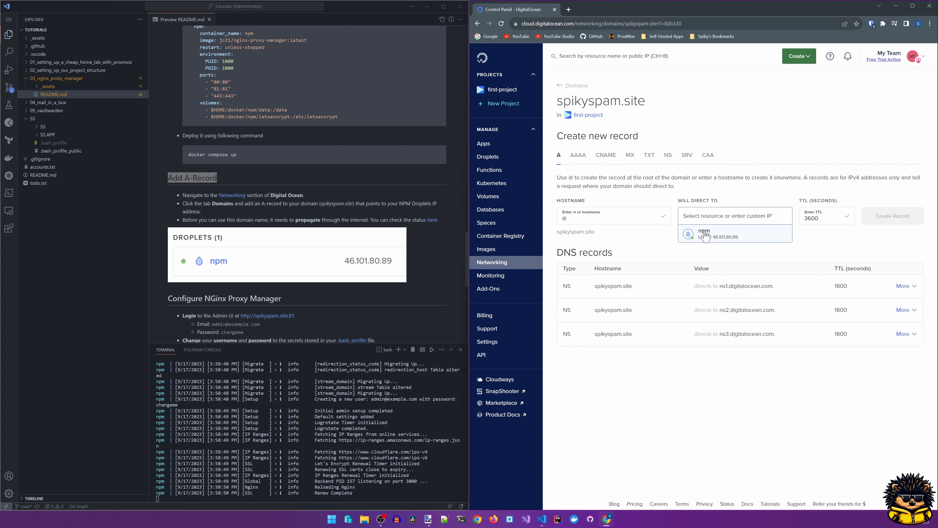
pyautogui.click(705, 235)
pyautogui.click(906, 218)
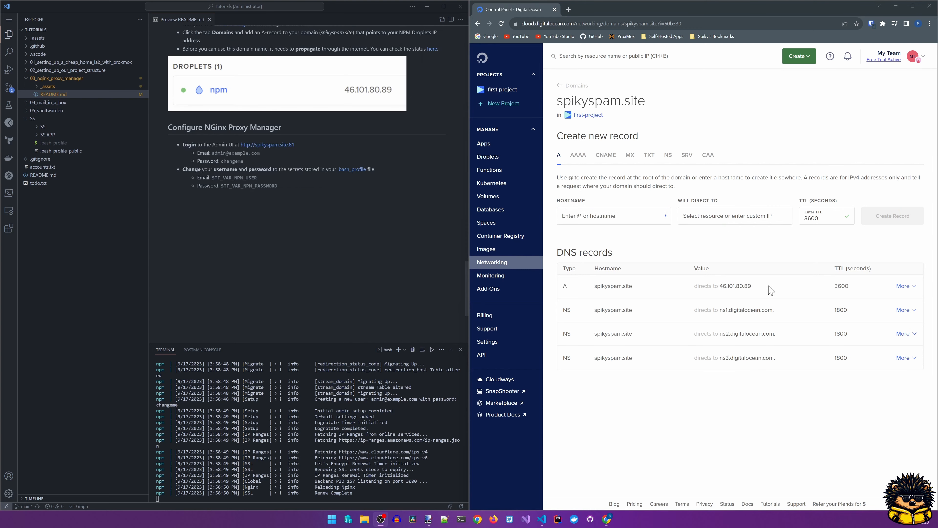
pyautogui.click(760, 290)
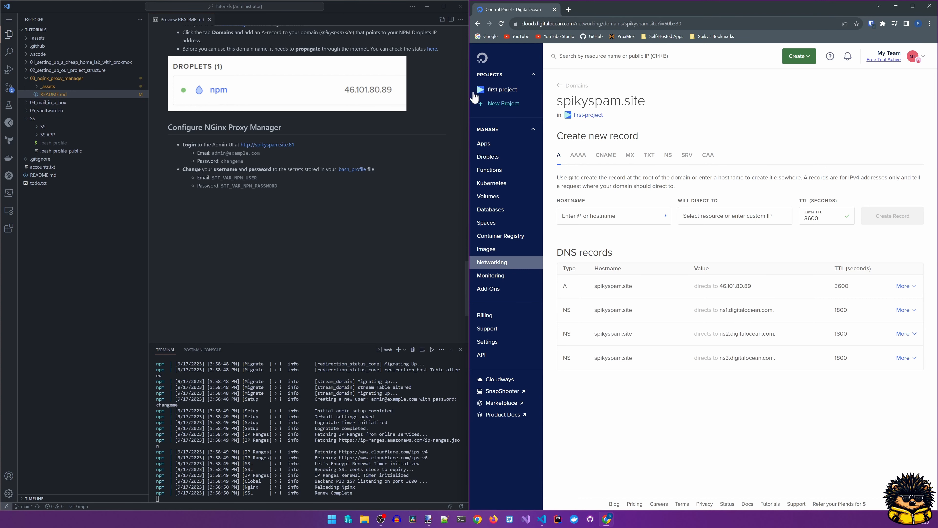
pyautogui.click(569, 11)
pyautogui.write('h')
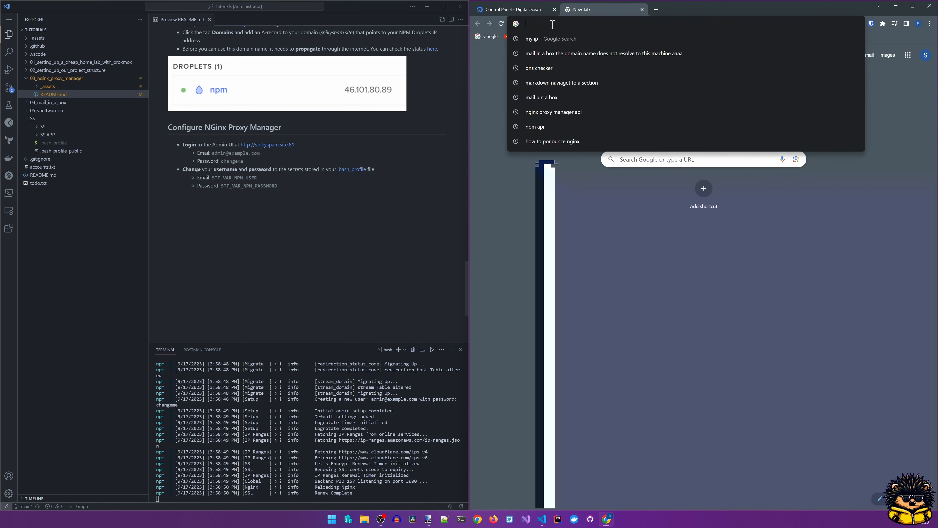
pyautogui.write('ttp:')
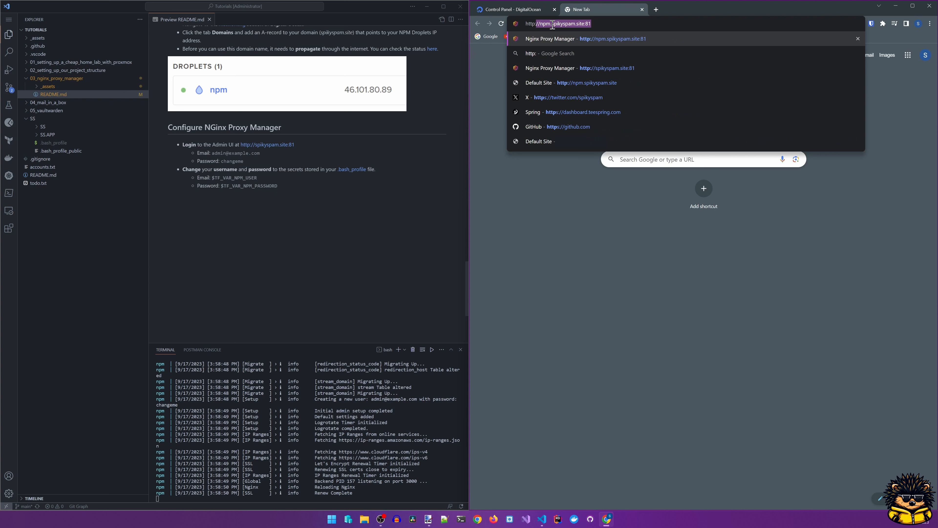
pyautogui.write('//')
pyautogui.write('46.101.80.89')
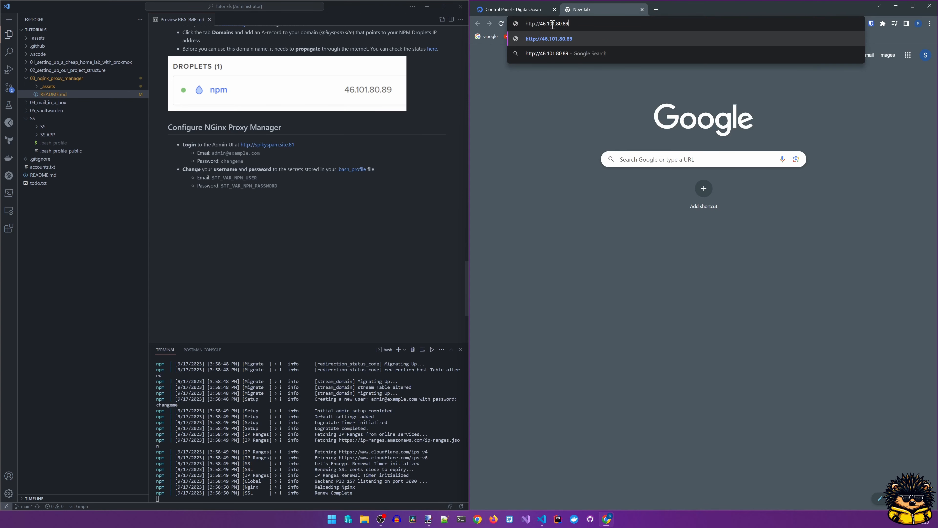
pyautogui.write(':81')
pyautogui.press('Return')
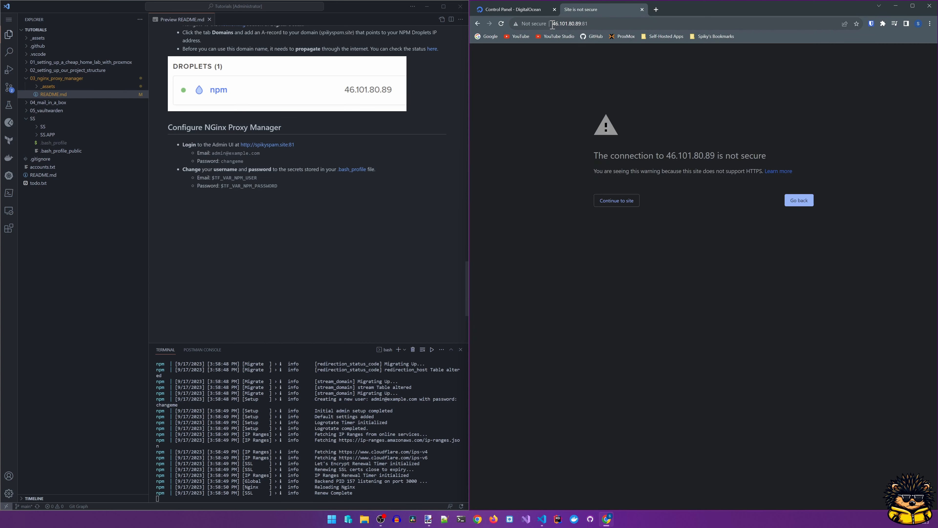
pyautogui.click(614, 202)
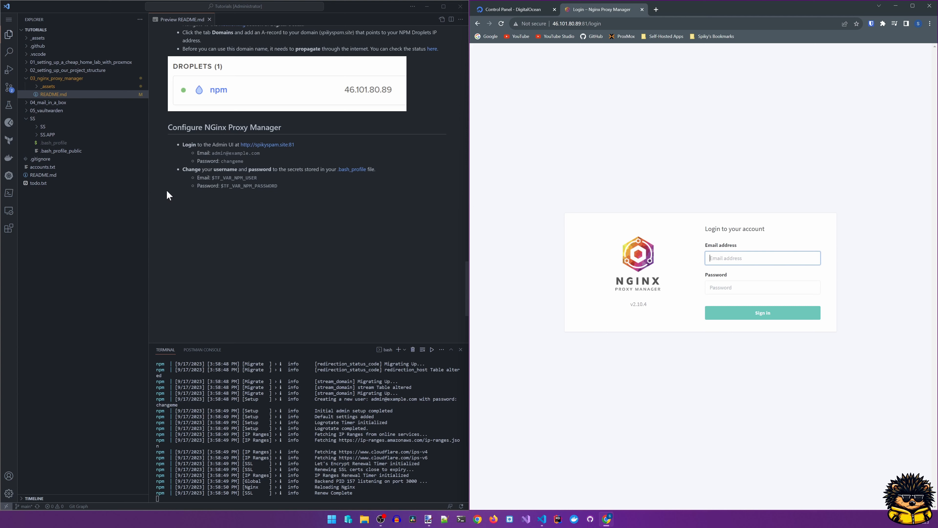
# Sign in to Nginx Proxy Manager with the default admin email address and password given in the README
pyautogui.moveTo(212, 153); pyautogui.dragTo(285, 156)
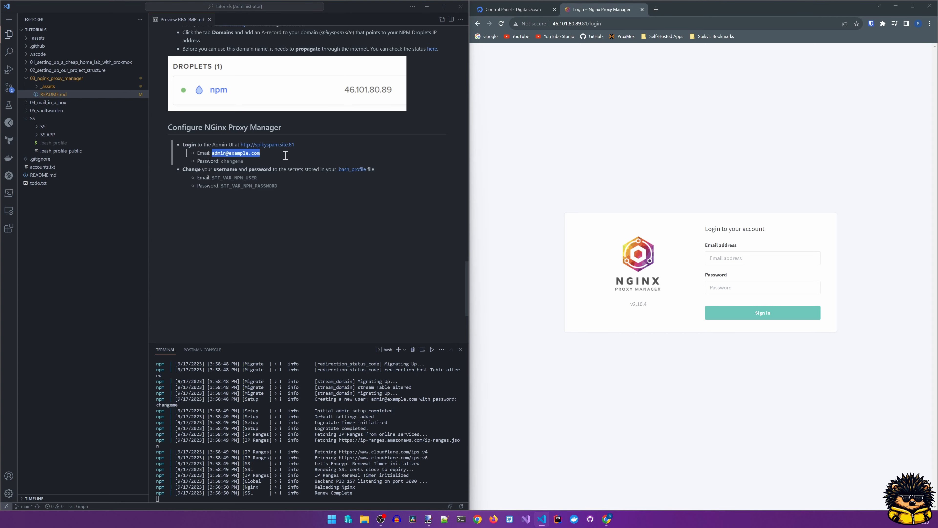
pyautogui.hotkey('ctrl', 'c')
pyautogui.click(755, 255)
pyautogui.hotkey('ctrl', 'v')
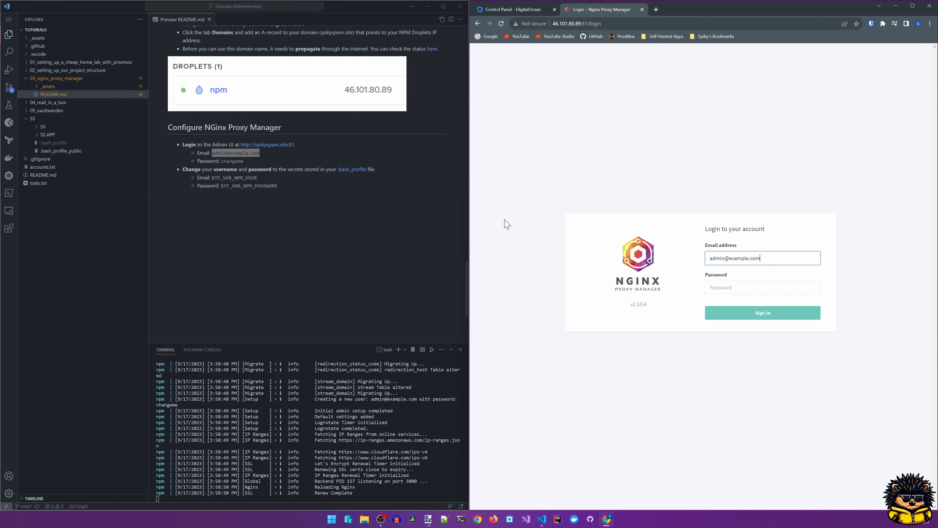
pyautogui.moveTo(222, 161); pyautogui.dragTo(244, 161)
pyautogui.hotkey('ctrl', 'c')
pyautogui.click(739, 287)
pyautogui.hotkey('ctrl', 'v')
pyautogui.click(761, 312)
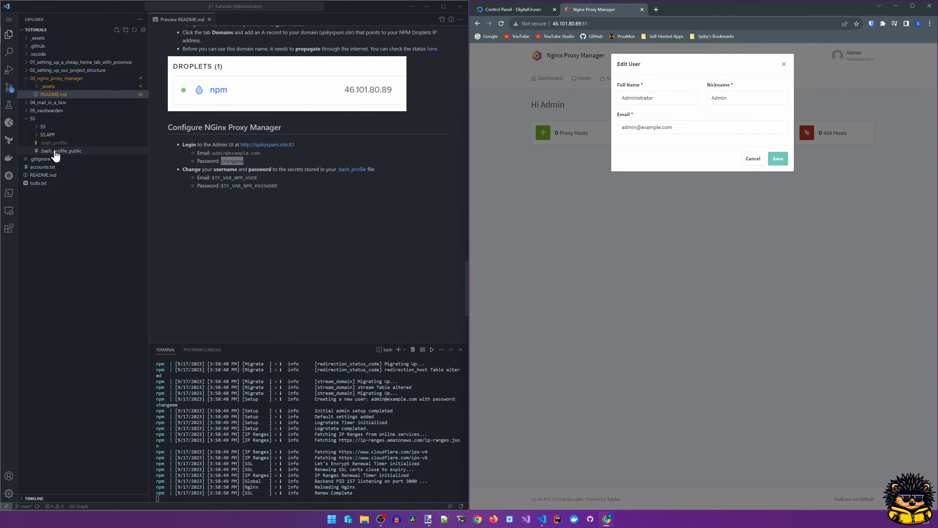
# Check the TF_VAR_NPM_USER and TF_VAR_NPM_PASSWORD entries in .bash_profile_public and try to save the admin user with the default email
pyautogui.click(70, 151)
pyautogui.moveTo(242, 156); pyautogui.dragTo(275, 163)
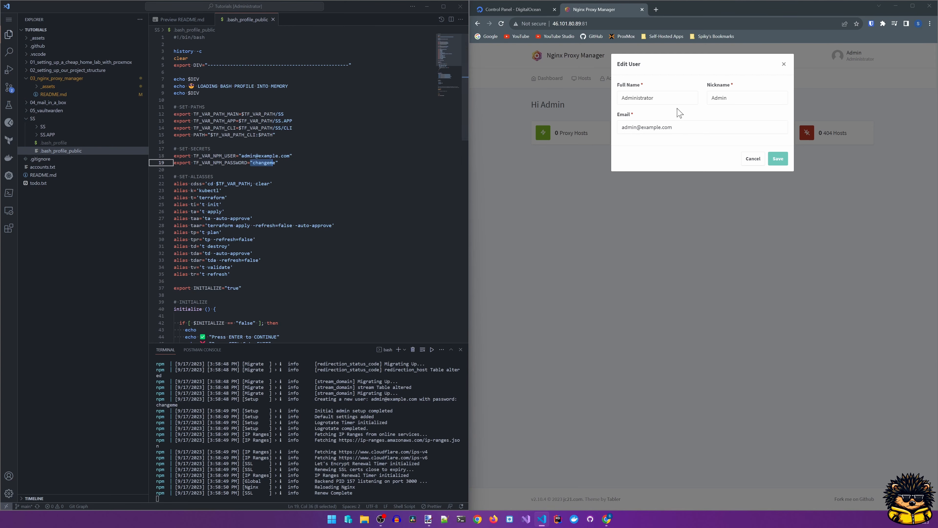
pyautogui.tripleClick(686, 129)
pyautogui.click(776, 159)
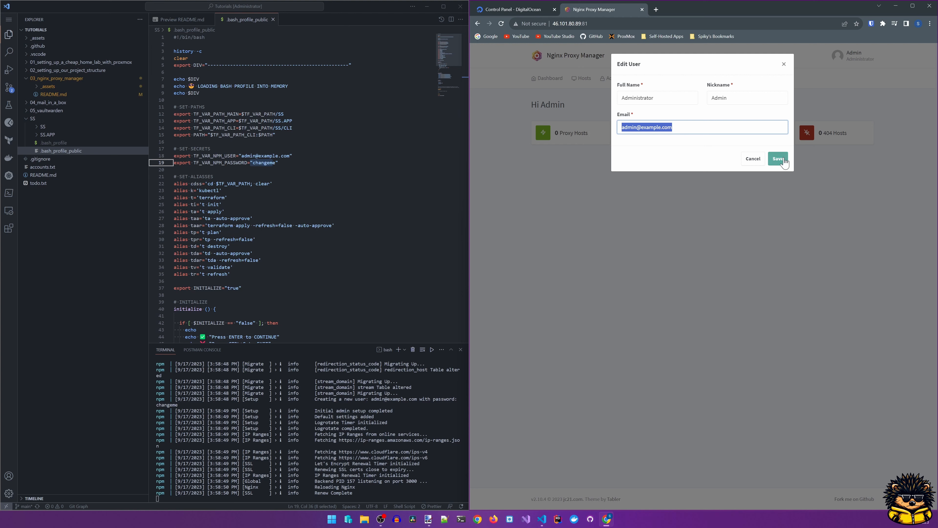
# Insert a 2 before the @ in the admin user's email, save the user, and cancel the password change
pyautogui.click(708, 129)
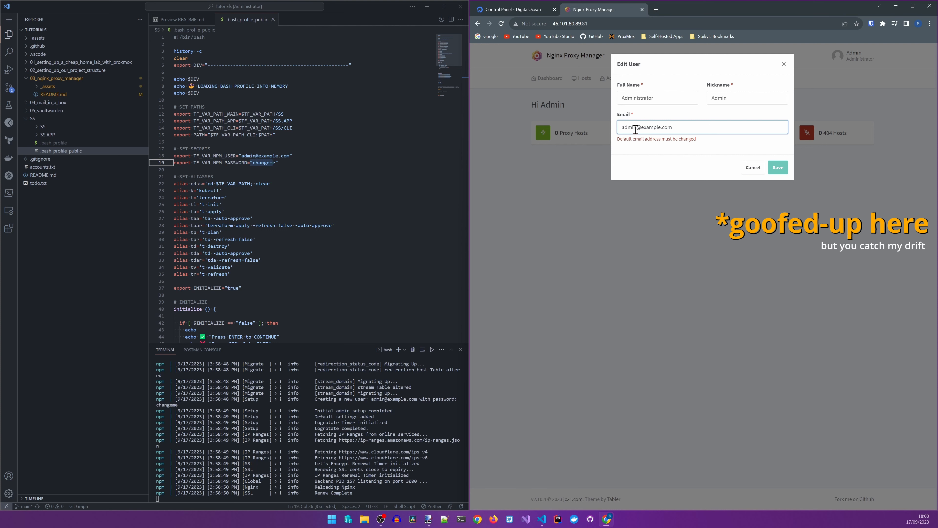
pyautogui.press('Left')
pyautogui.press('Left')
pyautogui.press('Left')
pyautogui.press('Left')
pyautogui.press('Left')
pyautogui.press('Left')
pyautogui.press('Left')
pyautogui.press('Left')
pyautogui.press('Left')
pyautogui.press('Left')
pyautogui.press('Left')
pyautogui.press('Left')
pyautogui.write('2')
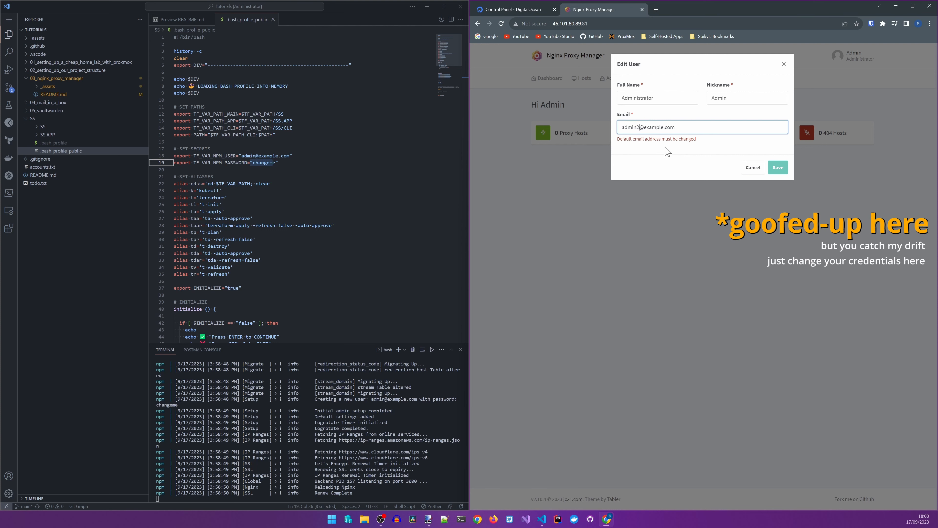
pyautogui.click(778, 168)
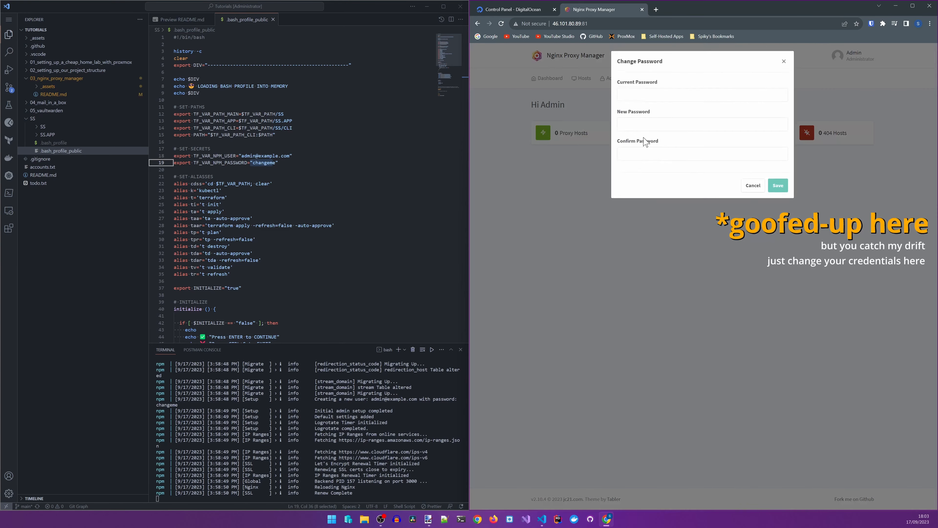
pyautogui.click(756, 190)
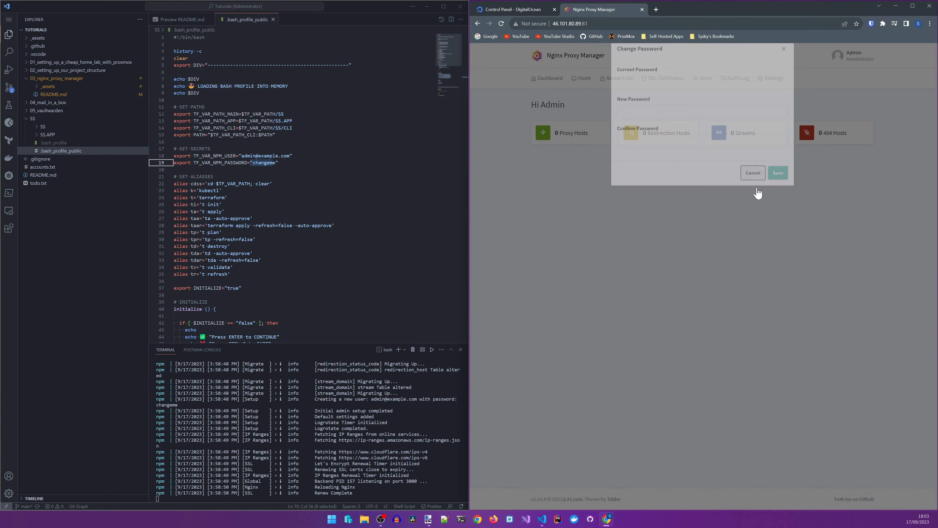